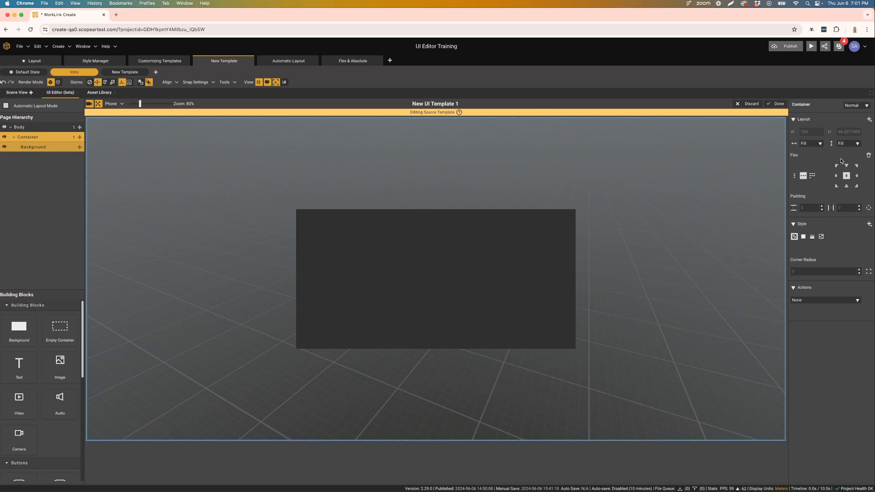
Step: Rename the Background element inside the container as Main Background
{"action": "left_click", "coordinate": [537, 245]}
{"action": "double_click", "coordinate": [38, 147]}
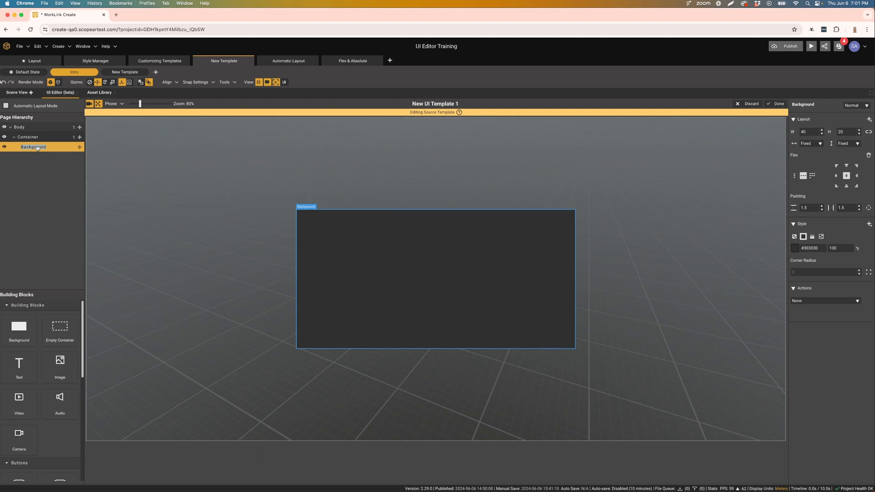
{"action": "type", "text": "Main Backgroun"}
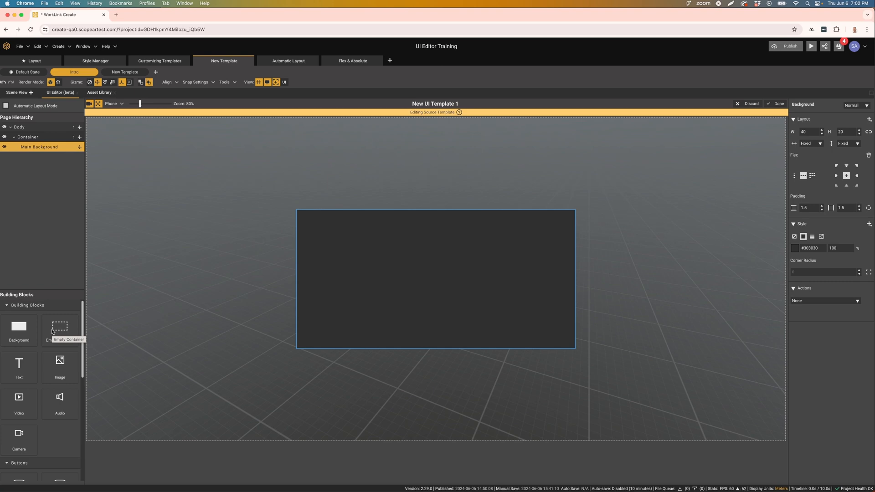
Step: Add an empty container named Left Side inside Main Background and duplicate it as Right Side
{"action": "left_click_drag", "start_coordinate": [53, 332], "coordinate": [332, 273]}
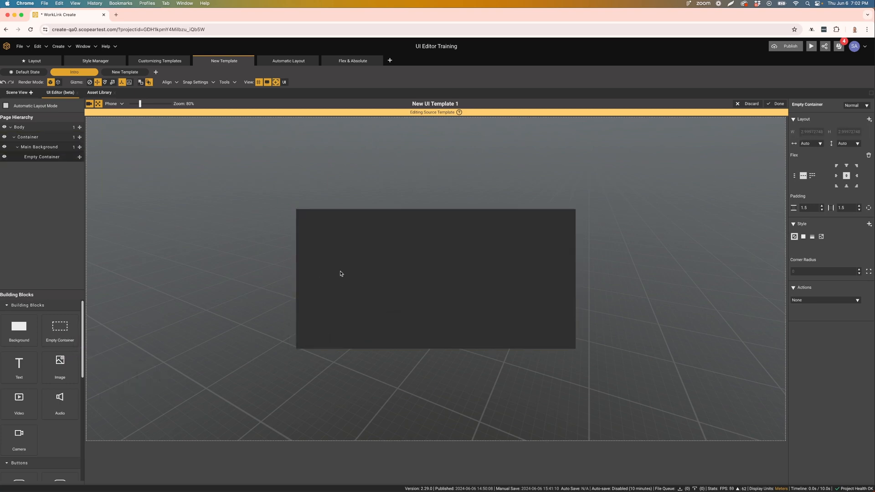
{"action": "left_click", "coordinate": [35, 158]}
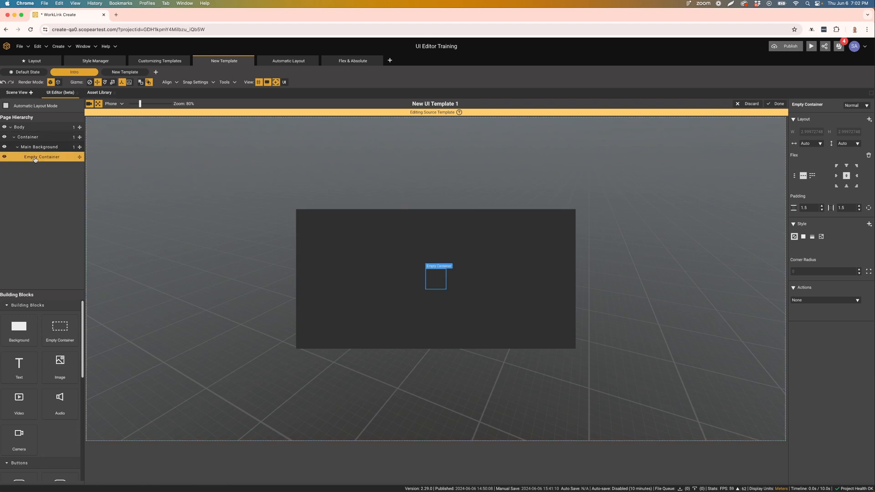
{"action": "type", "text": "Left Side"}
{"action": "key", "text": "super+d"}
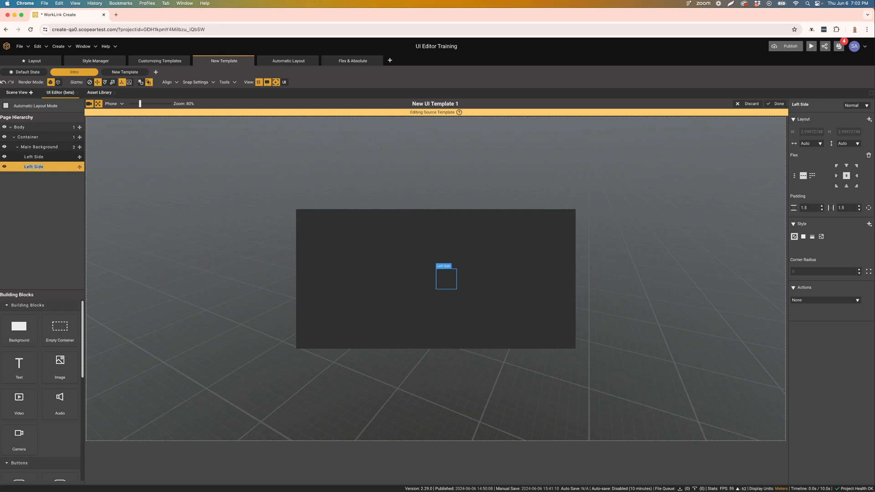
{"action": "type", "text": "Right Side"}
Step: Set both the width and height sizing of the Left Side and Right Side containers to Fill
{"action": "left_click", "coordinate": [25, 158]}
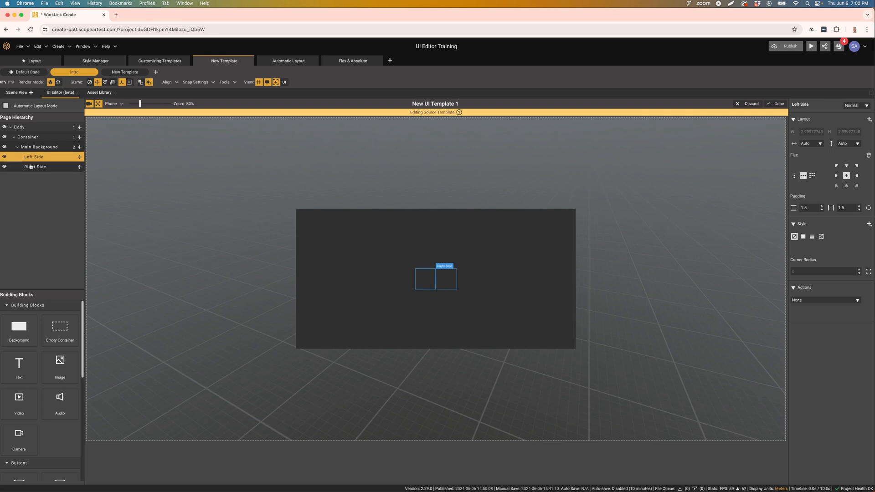
{"action": "left_click", "coordinate": [30, 167], "text": "shift"}
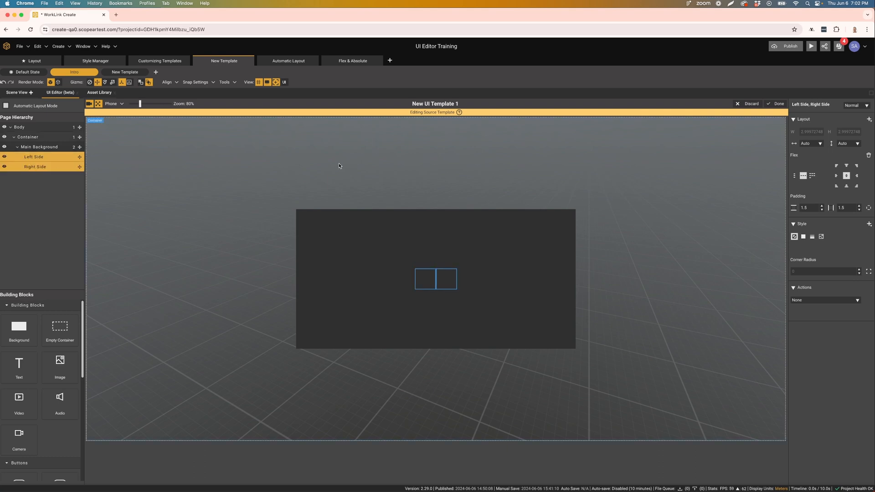
{"action": "left_click", "coordinate": [811, 144]}
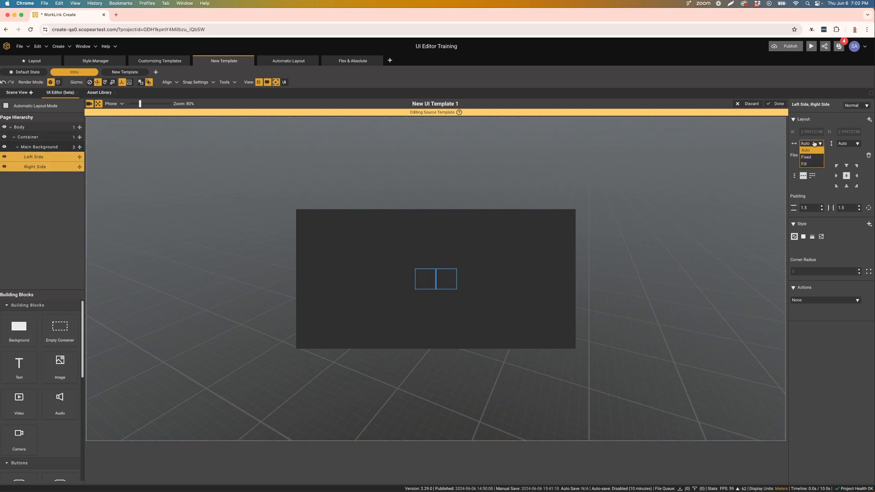
{"action": "left_click", "coordinate": [806, 164]}
{"action": "left_click", "coordinate": [841, 144]}
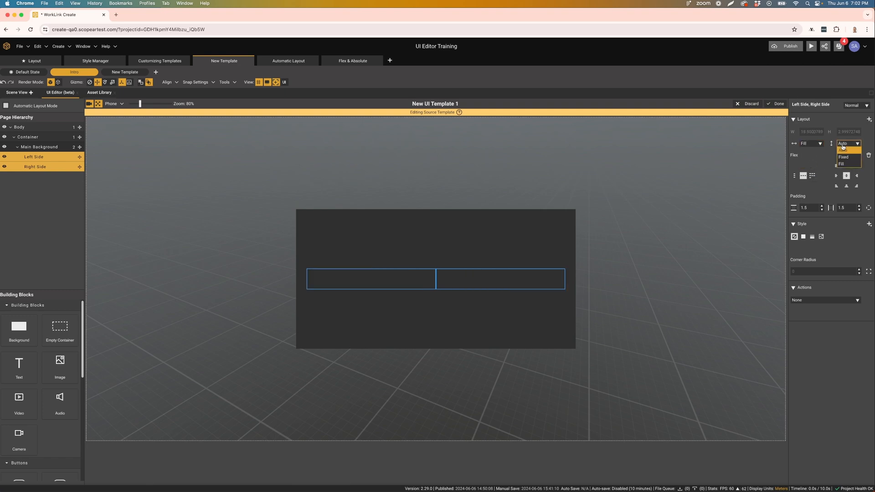
{"action": "left_click", "coordinate": [839, 165]}
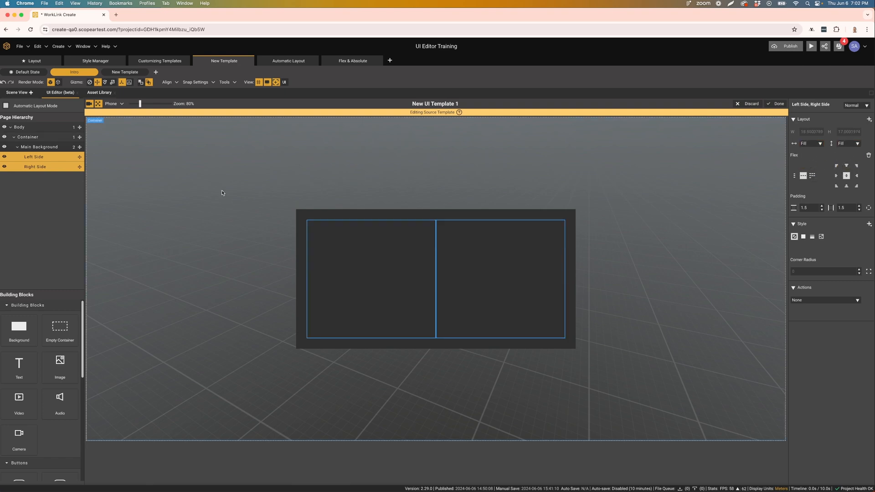
Step: Set Main Background's vertical and horizontal padding to 0 and check the areas of its two side containers
{"action": "left_click", "coordinate": [38, 147]}
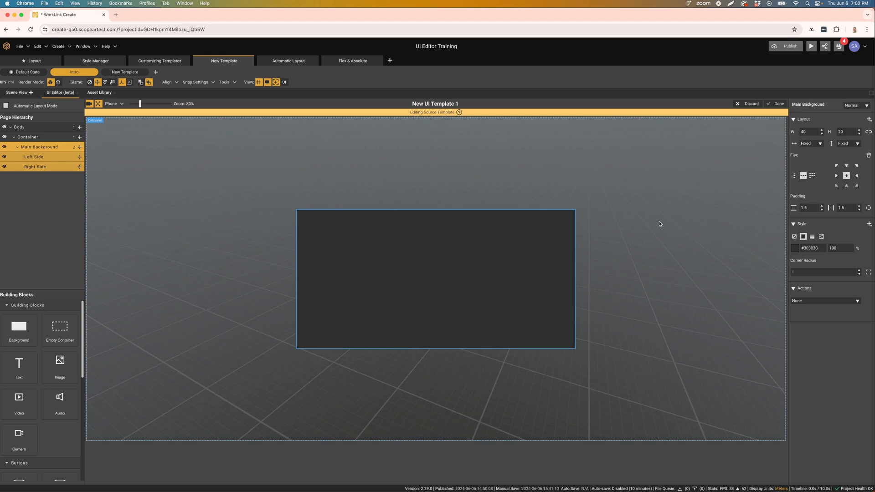
{"action": "left_click", "coordinate": [814, 208]}
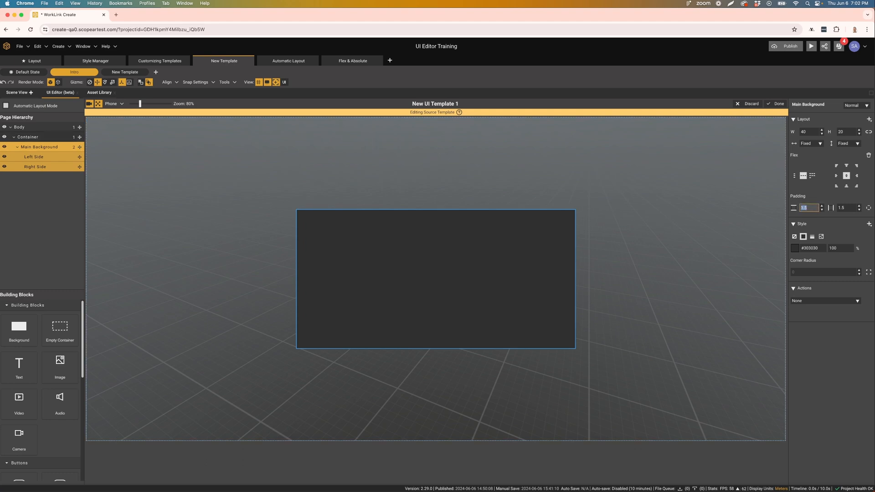
{"action": "type", "text": "0"}
{"action": "key", "text": "Tab"}
{"action": "type", "text": "0"}
{"action": "key", "text": "Tab"}
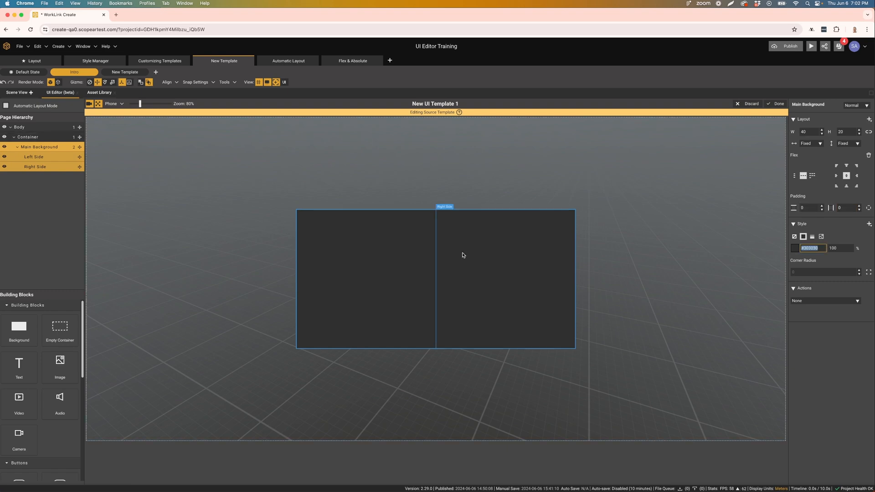
{"action": "left_click", "coordinate": [412, 289]}
{"action": "left_click", "coordinate": [474, 285]}
{"action": "left_click", "coordinate": [389, 289]}
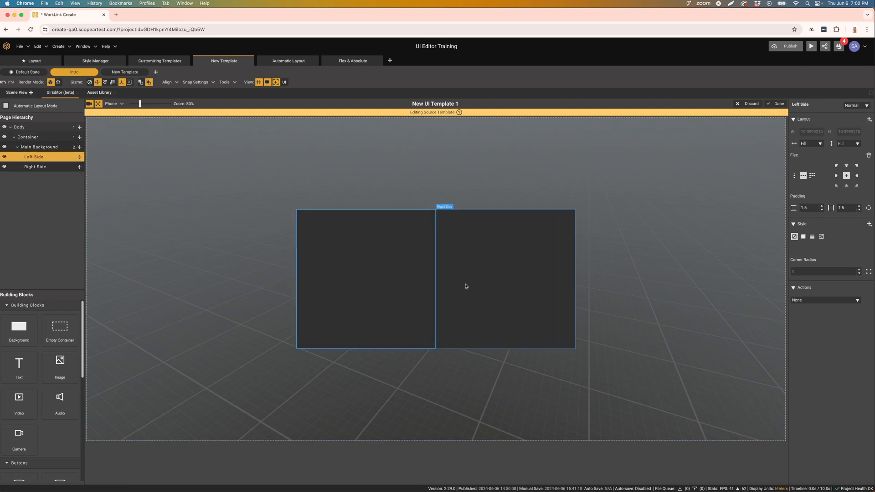
{"action": "left_click", "coordinate": [470, 286]}
{"action": "left_click", "coordinate": [314, 254]}
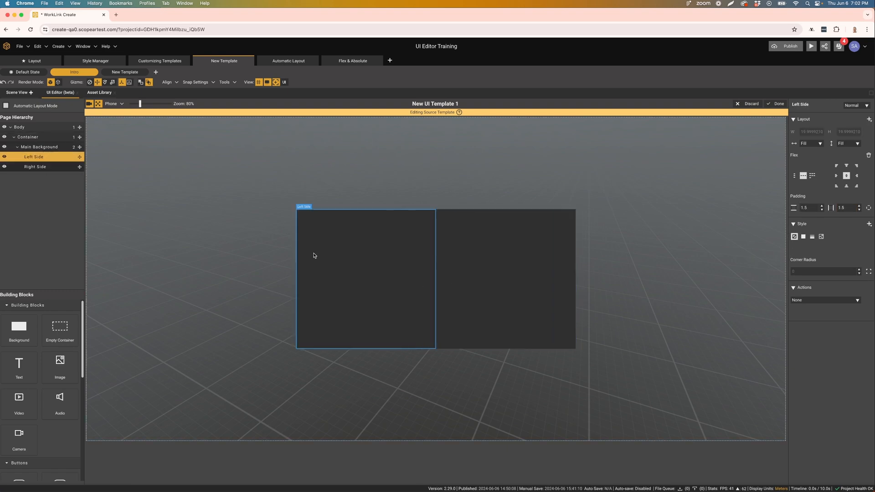
Step: Resize Main Background to a width of 70 and a height of 36, and check its two halves
{"action": "left_click", "coordinate": [62, 148]}
{"action": "left_click", "coordinate": [807, 132]}
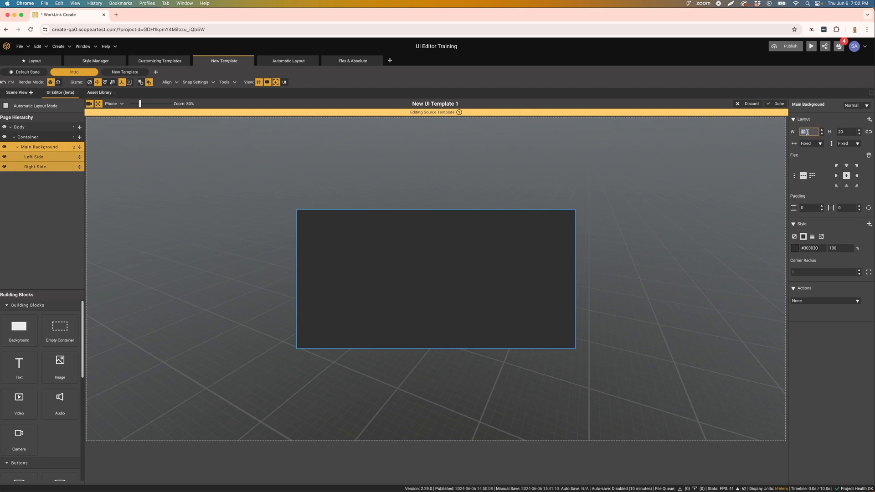
{"action": "type", "text": "70"}
{"action": "key", "text": "Tab"}
{"action": "type", "text": "36"}
{"action": "key", "text": "Tab"}
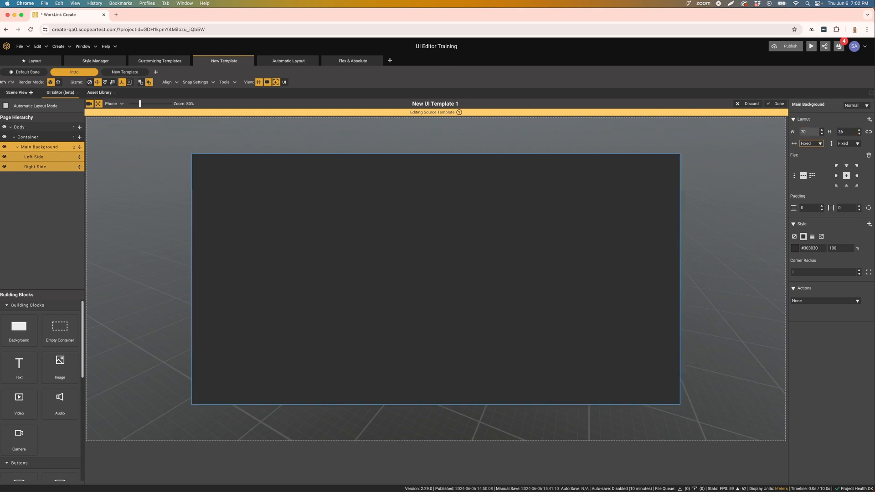
{"action": "left_click", "coordinate": [246, 187]}
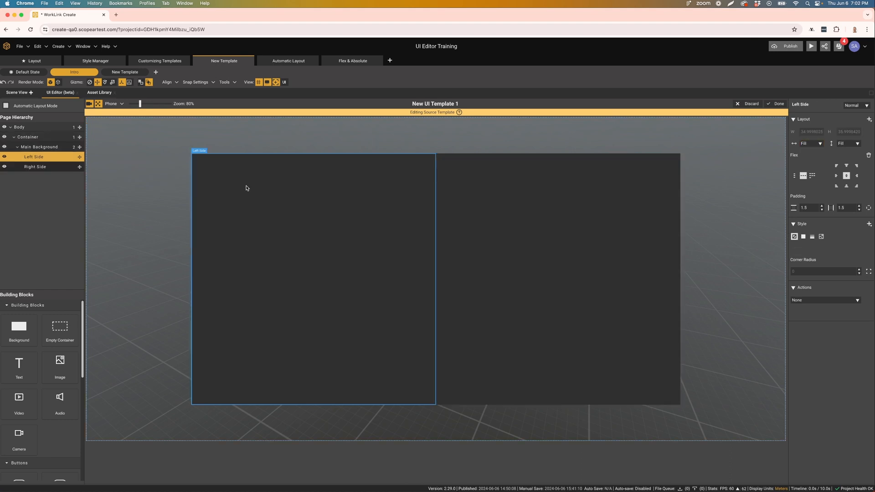
{"action": "left_click", "coordinate": [529, 202]}
Step: Add an image placeholder inside the Left Side container
{"action": "left_click", "coordinate": [386, 210]}
{"action": "left_click_drag", "start_coordinate": [59, 370], "coordinate": [331, 275]}
{"action": "left_click", "coordinate": [331, 275]}
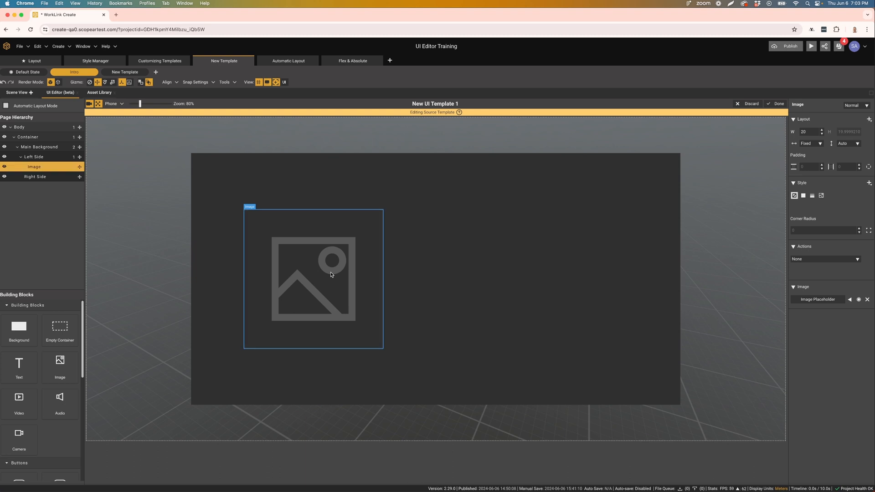
Step: Add a text element to the Right Side container and align the container's content to top center
{"action": "left_click_drag", "start_coordinate": [18, 365], "coordinate": [490, 235]}
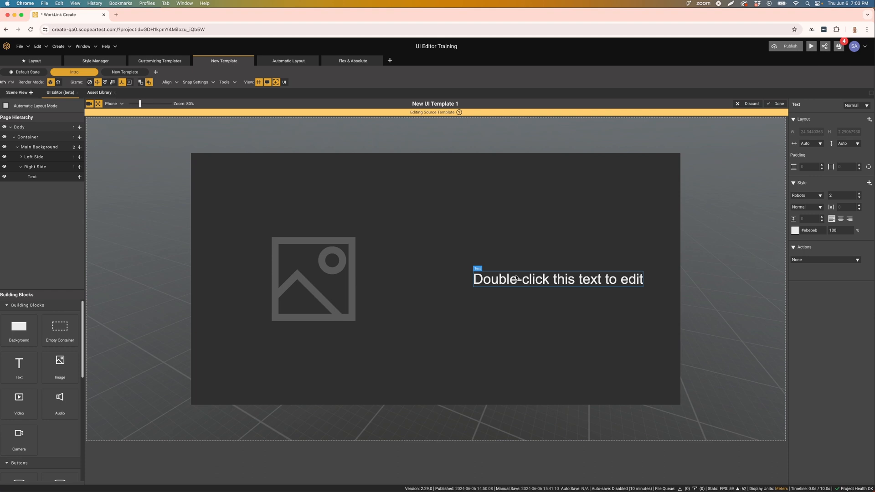
{"action": "left_click", "coordinate": [534, 245]}
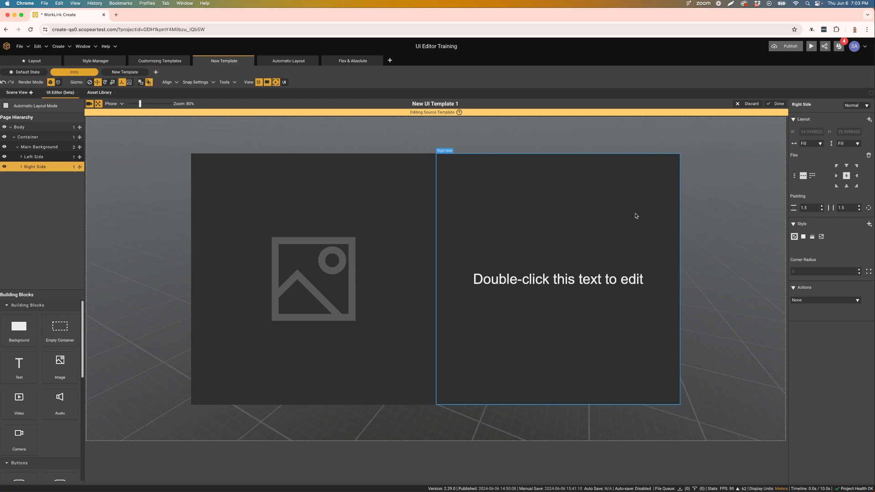
{"action": "left_click", "coordinate": [847, 166]}
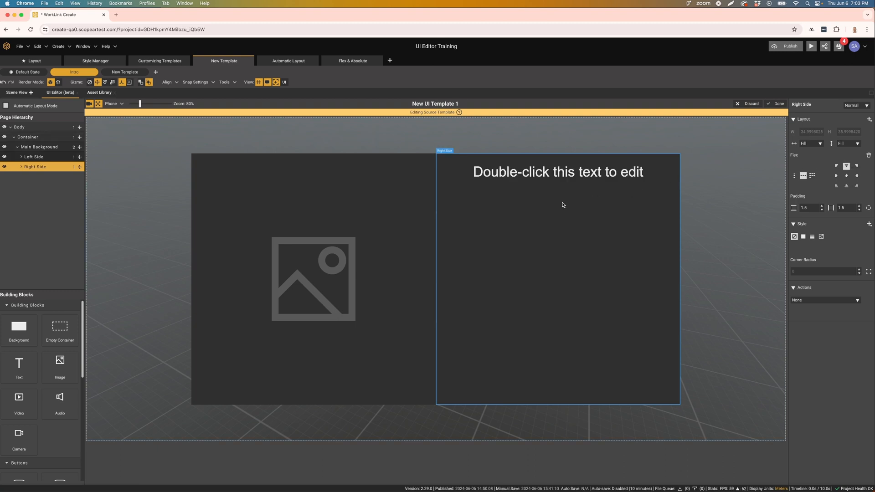
Step: Replace the placeholder text in the Right Side container with "Turbofan Training"
{"action": "left_click", "coordinate": [565, 175]}
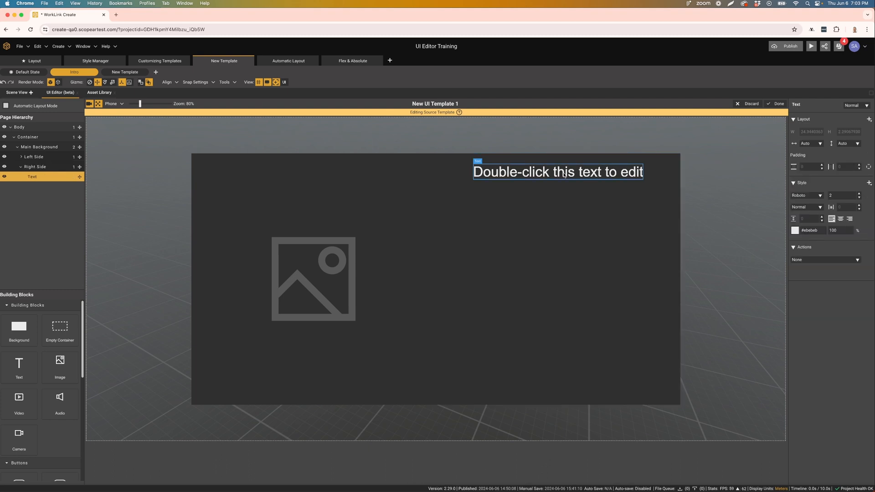
{"action": "double_click", "coordinate": [564, 175]}
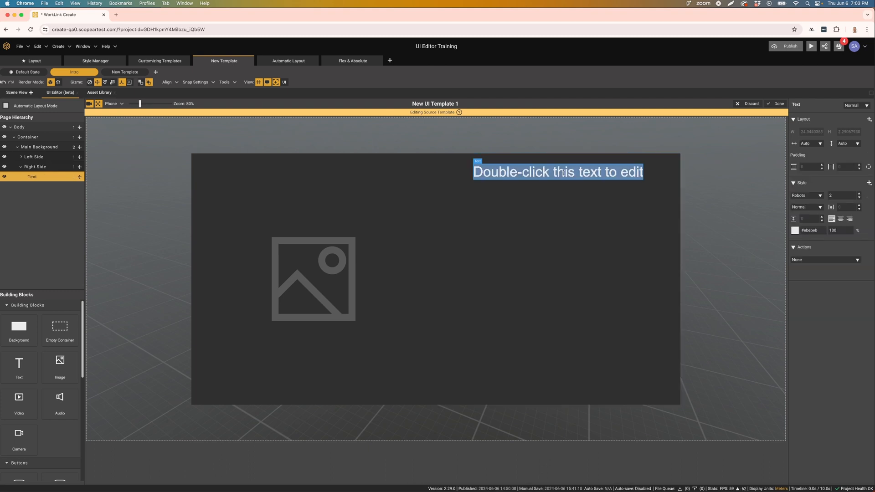
{"action": "type", "text": "Turbof"}
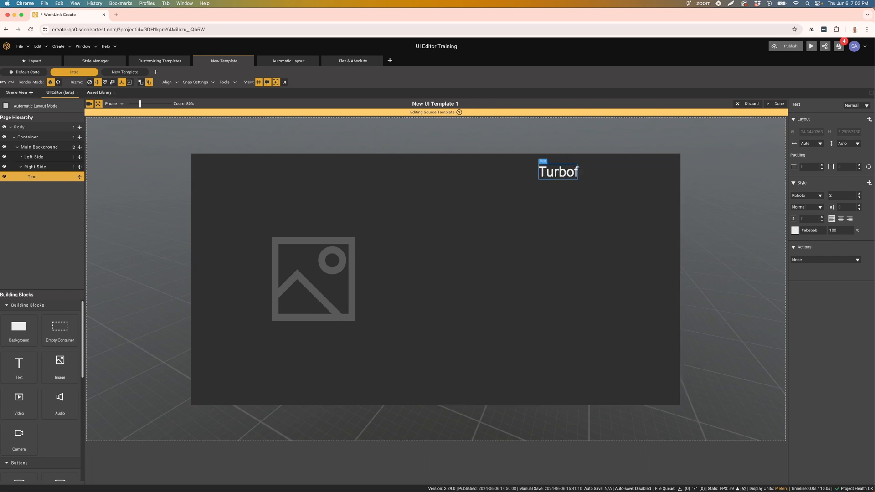
{"action": "type", "text": "an Training"}
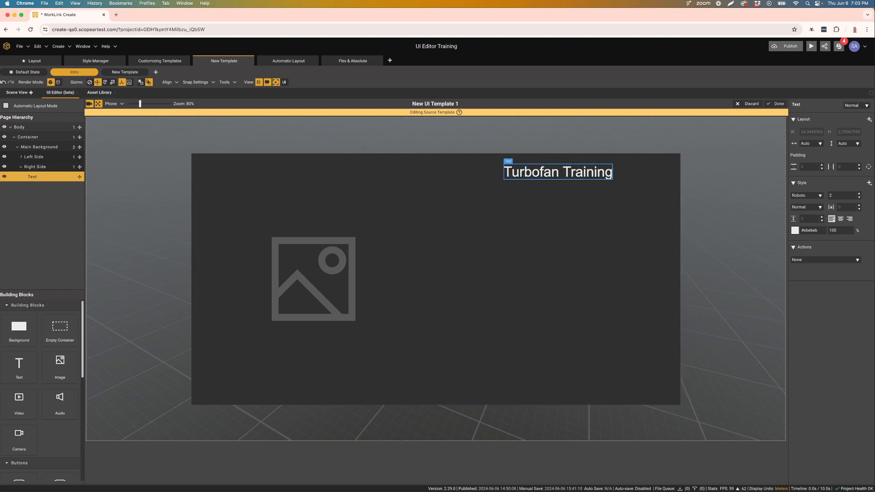
{"action": "key", "text": "Return"}
Step: Make the "Turbofan Training" heading bold with a font size of 3
{"action": "left_click", "coordinate": [803, 207]}
{"action": "left_click", "coordinate": [802, 223]}
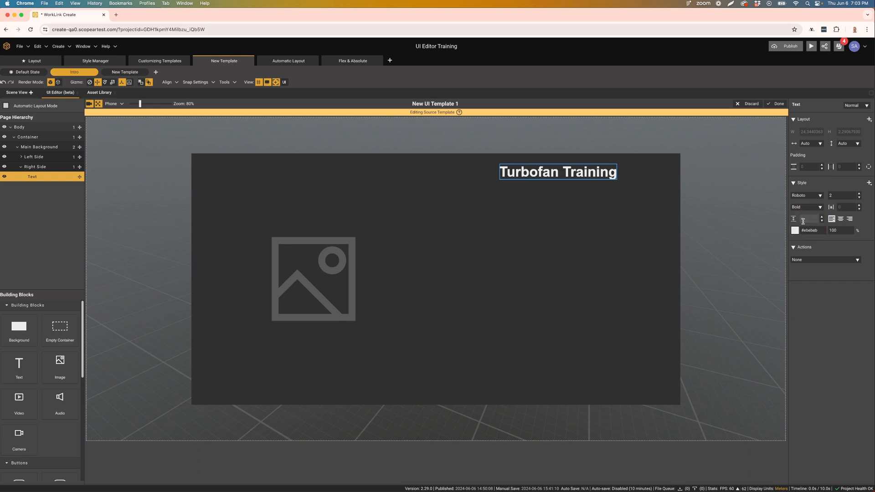
{"action": "left_click", "coordinate": [837, 196]}
{"action": "type", "text": "3"}
{"action": "key", "text": "Tab"}
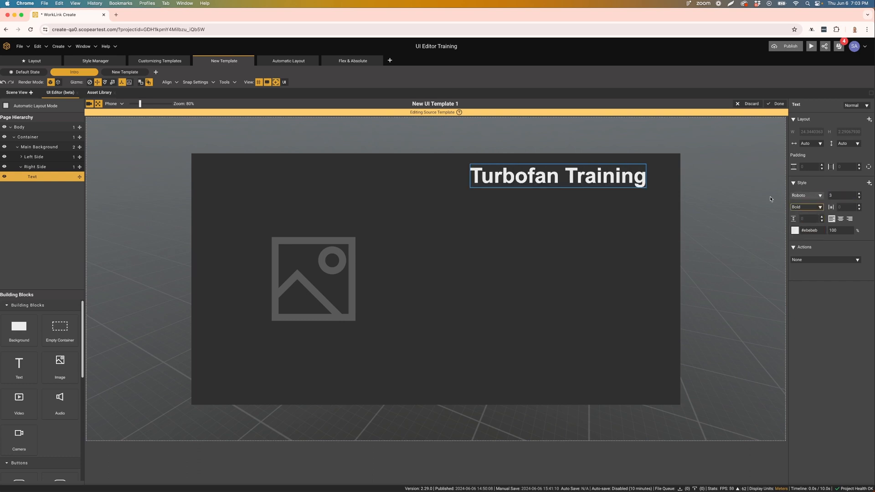
Step: Add a second text element to the Right Side container and set the container's flex direction to vertical
{"action": "left_click", "coordinate": [608, 221]}
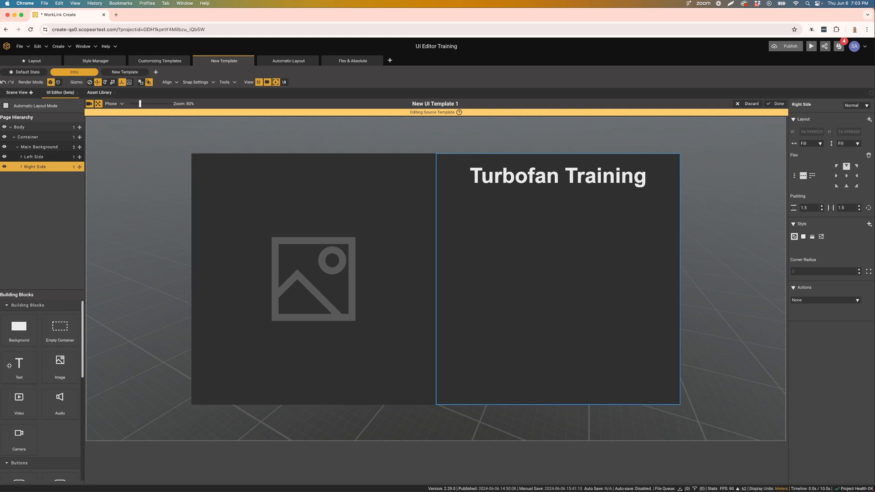
{"action": "left_click_drag", "start_coordinate": [9, 366], "coordinate": [625, 196]}
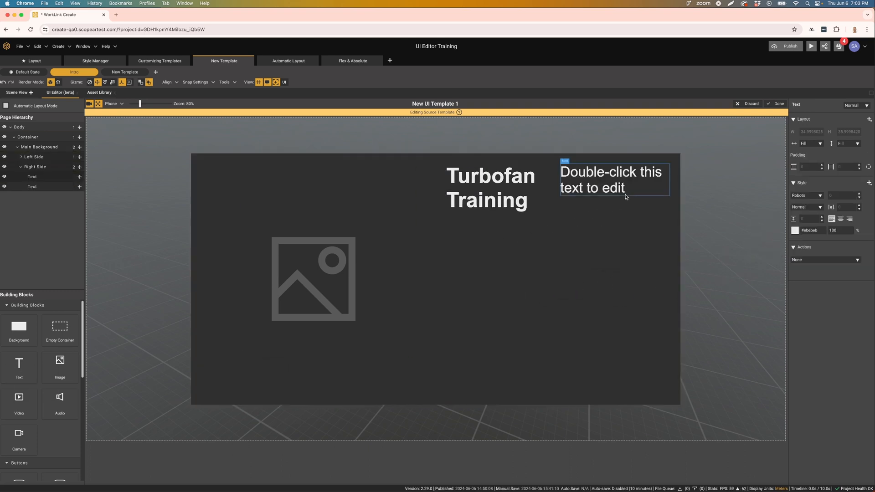
{"action": "left_click", "coordinate": [605, 230]}
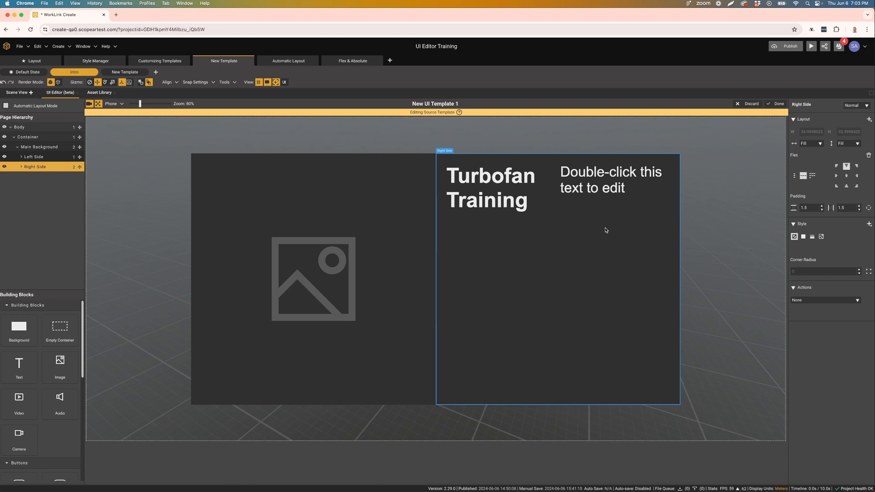
{"action": "left_click", "coordinate": [796, 176]}
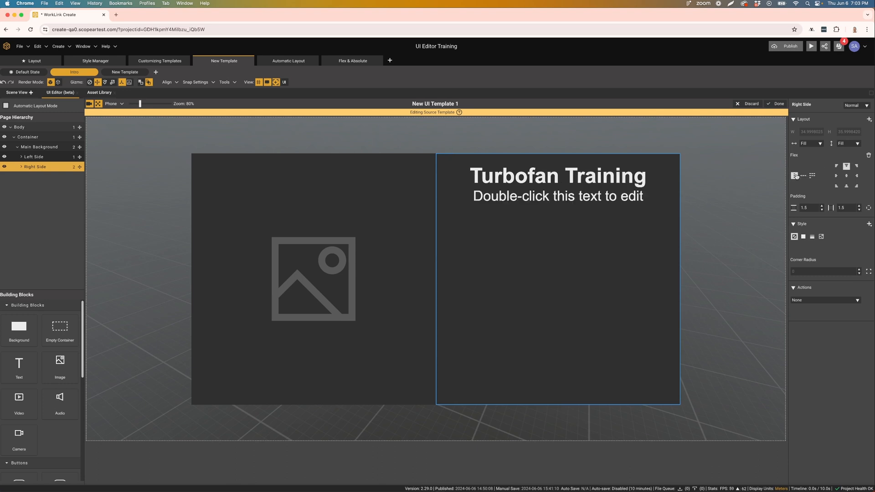
Step: Replace the second text element's placeholder with "Learn how to disassemble a turbofan jet engine"
{"action": "double_click", "coordinate": [588, 196]}
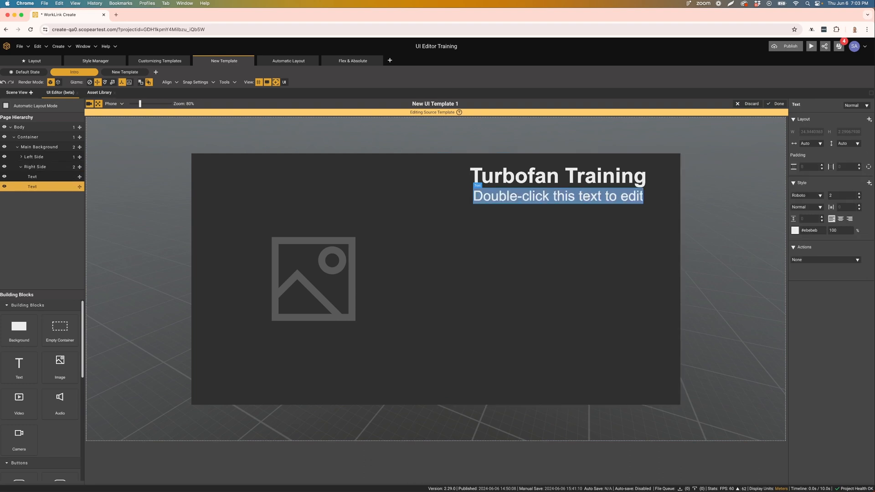
{"action": "type", "text": "Learn how to d"}
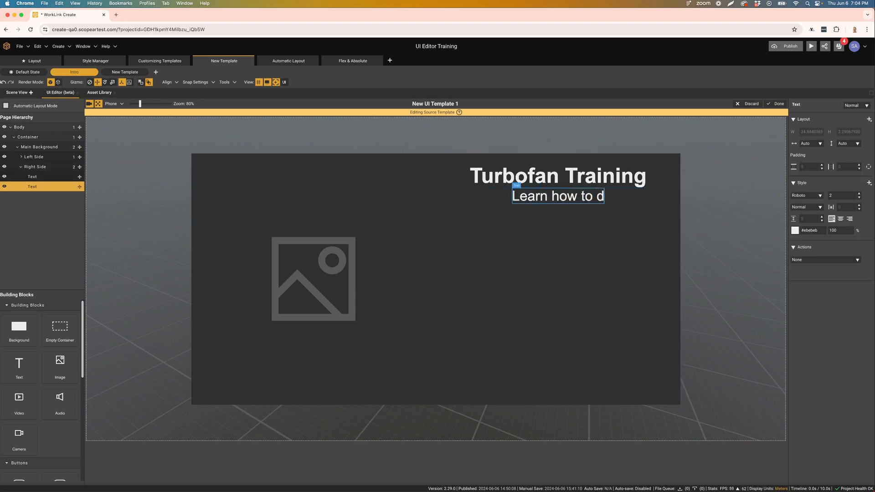
{"action": "type", "text": "isassemble"}
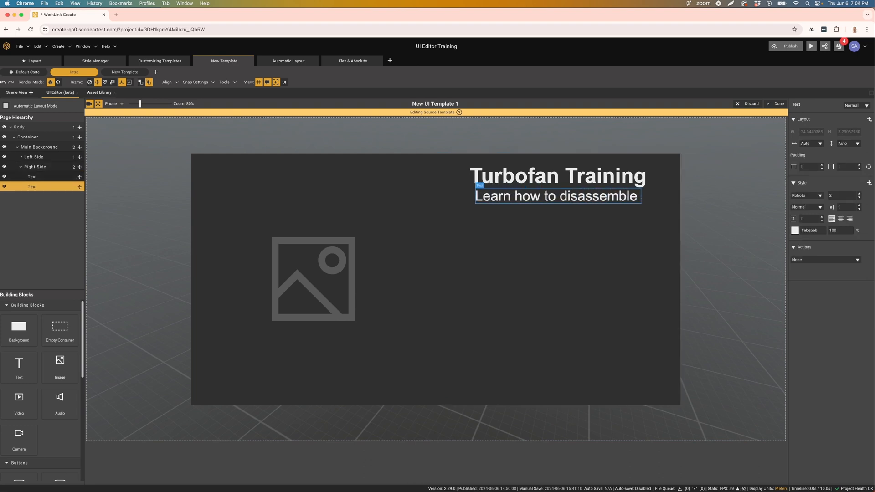
{"action": "type", "text": " a turbofan"}
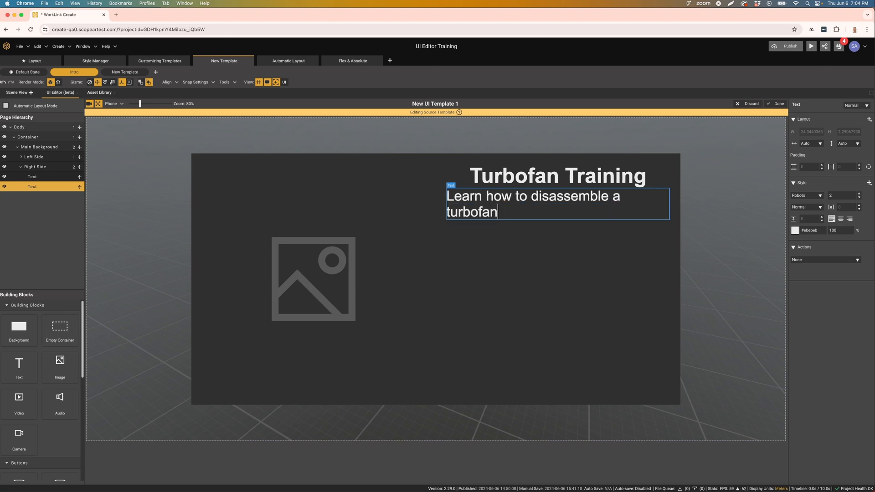
{"action": "type", "text": " jet engin"}
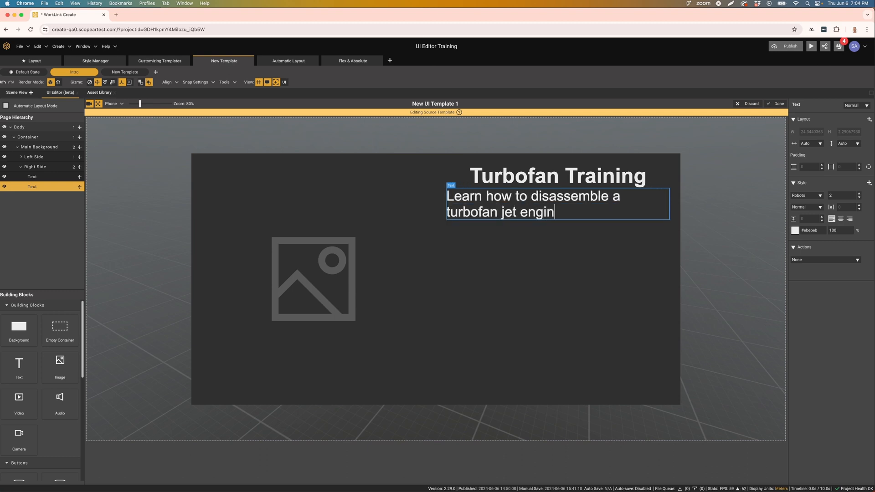
{"action": "type", "text": "e"}
Step: Add a Primary Button to the Right Side container below the description text
{"action": "scroll", "coordinate": [47, 376], "scroll_direction": "down", "scroll_amount": 3}
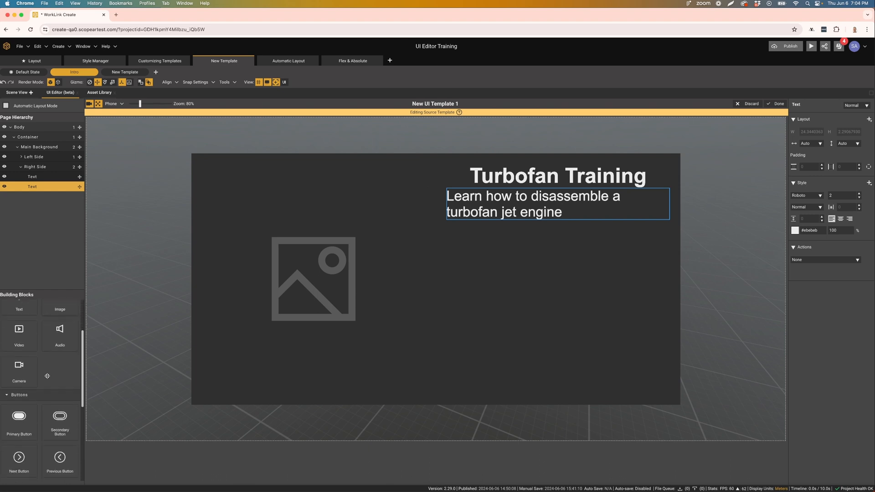
{"action": "scroll", "coordinate": [47, 376], "scroll_direction": "down", "scroll_amount": 1}
{"action": "left_click_drag", "start_coordinate": [30, 393], "coordinate": [516, 279]}
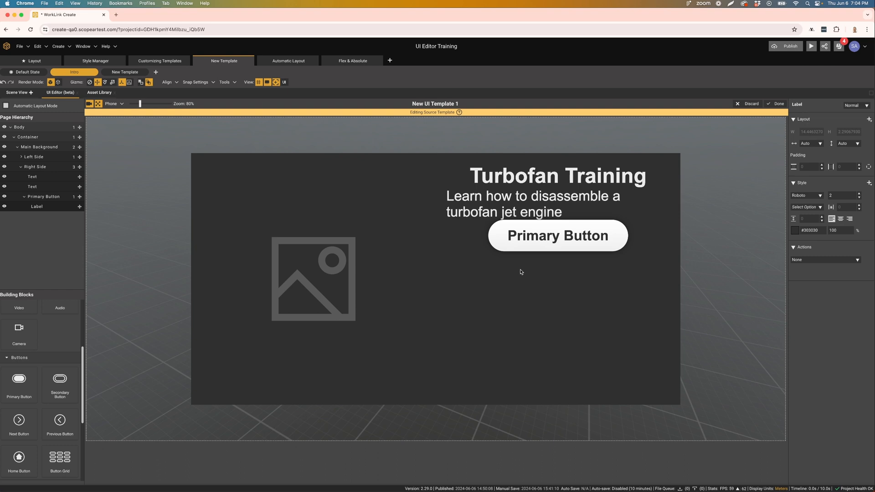
Step: Set the width of both the "Turbofan Training" heading and the description text to Fill
{"action": "left_click", "coordinate": [521, 180]}
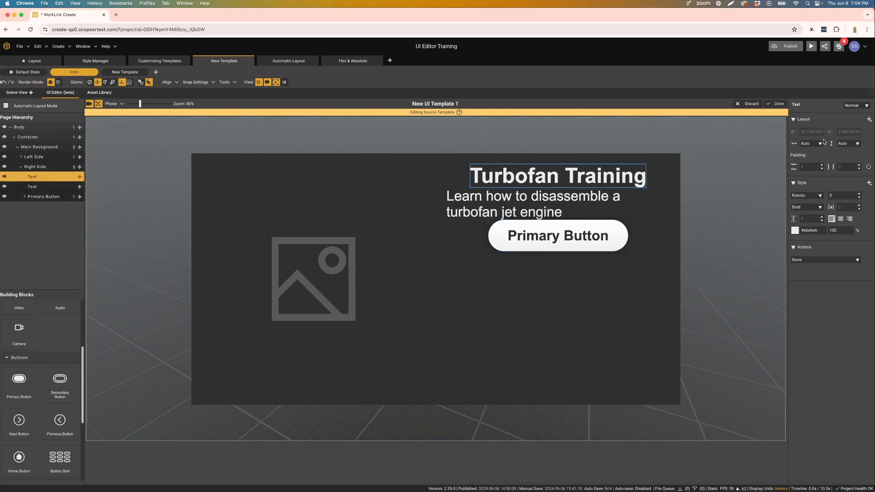
{"action": "left_click", "coordinate": [807, 144]}
{"action": "left_click", "coordinate": [809, 165]}
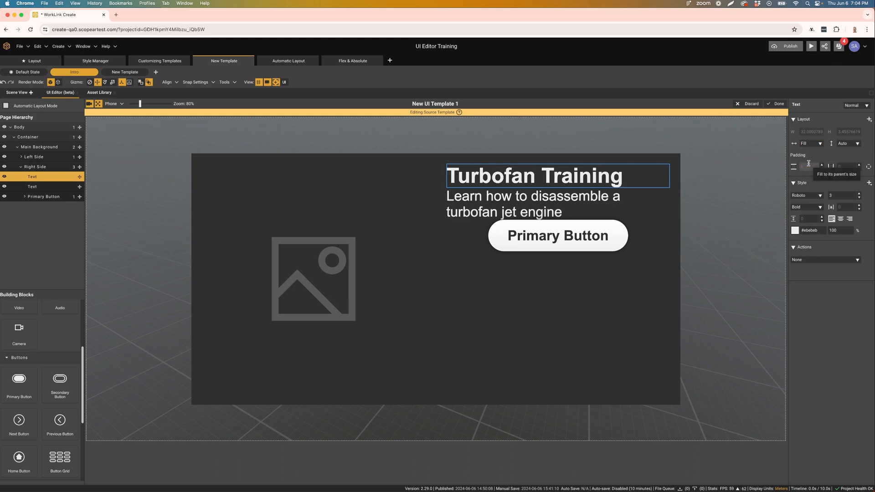
{"action": "left_click", "coordinate": [619, 200]}
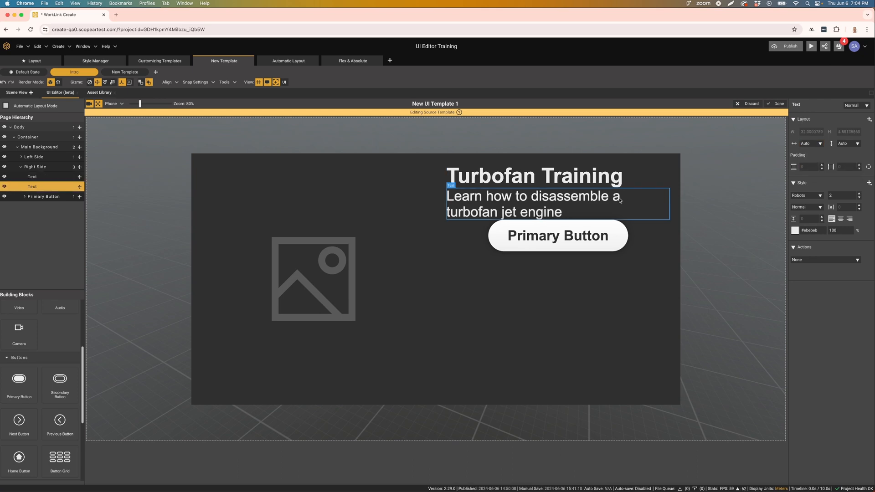
{"action": "left_click", "coordinate": [811, 143]}
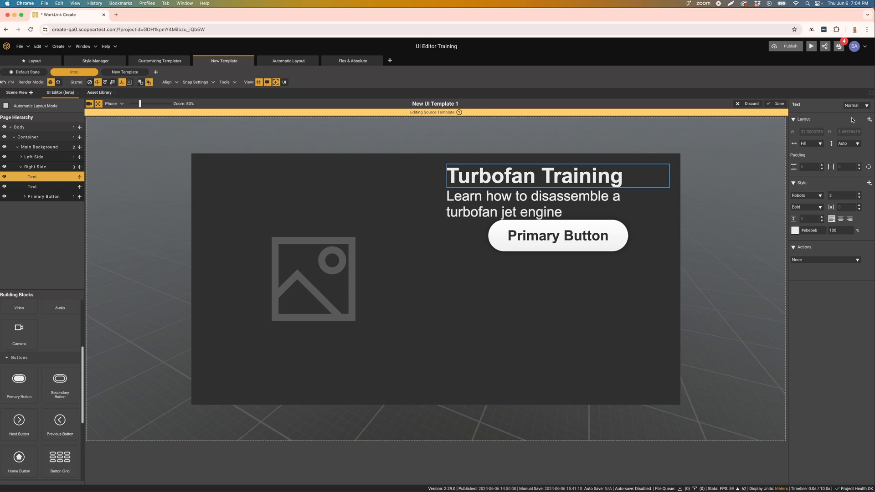
Step: Add a margin property to the "Turbofan Training" heading with a bottom margin of 1
{"action": "left_click", "coordinate": [869, 119]}
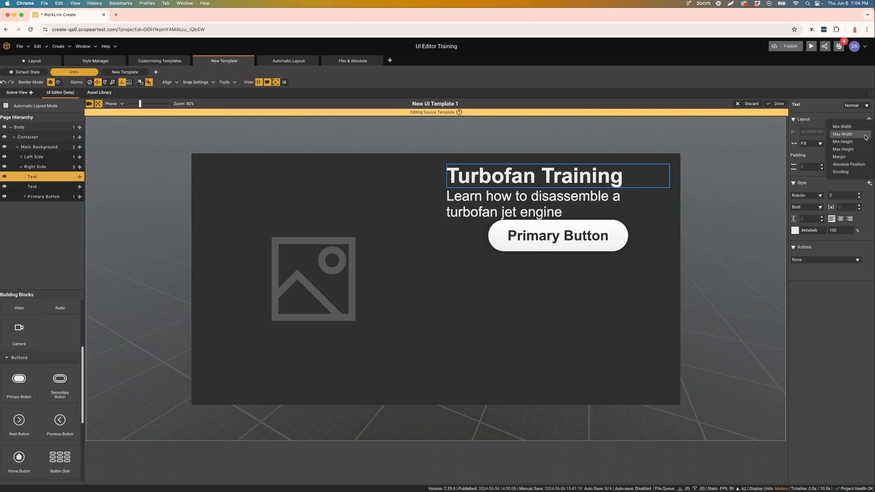
{"action": "left_click", "coordinate": [851, 157]}
{"action": "left_click", "coordinate": [843, 190]}
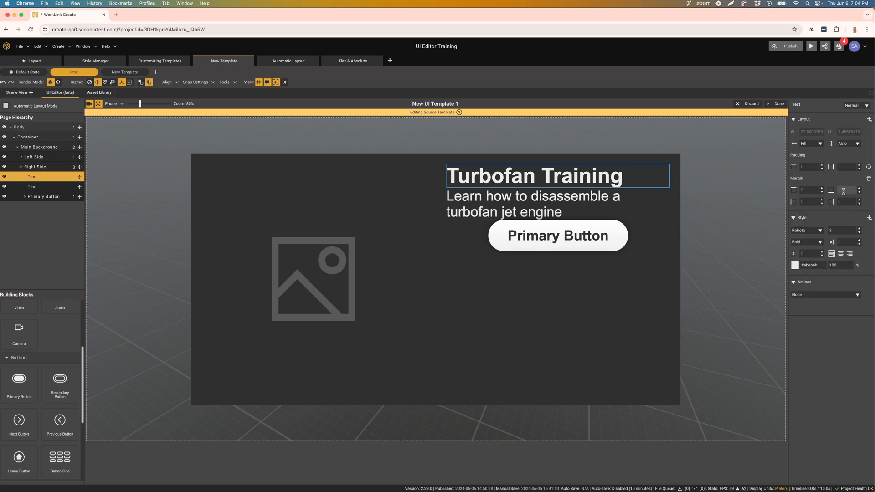
{"action": "type", "text": "1"}
Step: Give the description text a bottom margin of 1 and set its height to Fill
{"action": "left_click", "coordinate": [626, 197]}
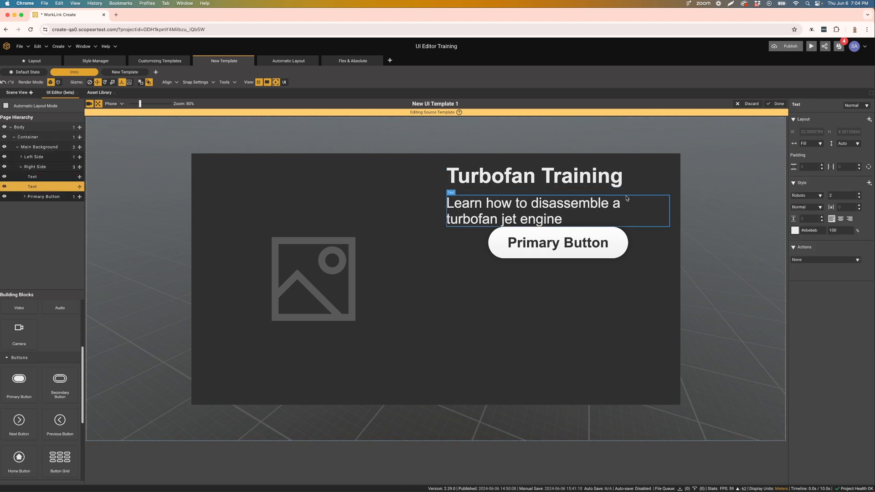
{"action": "left_click", "coordinate": [868, 119]}
{"action": "left_click", "coordinate": [852, 157]}
{"action": "left_click", "coordinate": [847, 189]}
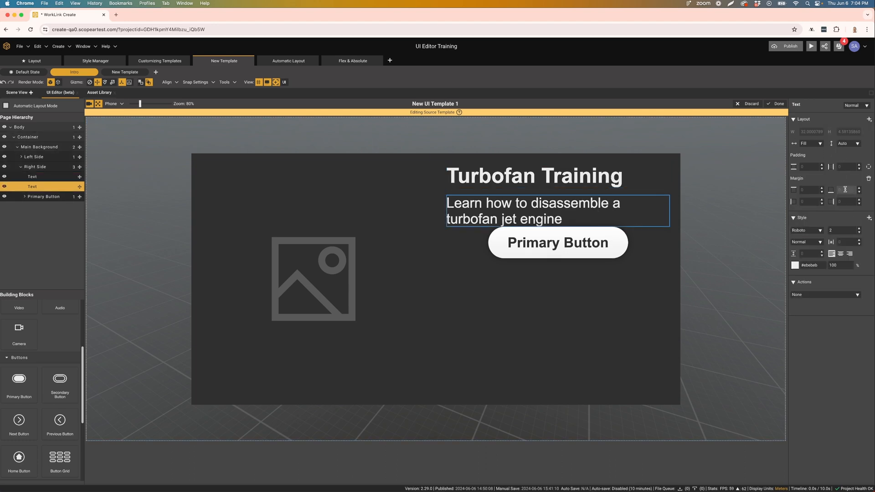
{"action": "type", "text": "1"}
{"action": "key", "text": "Tab"}
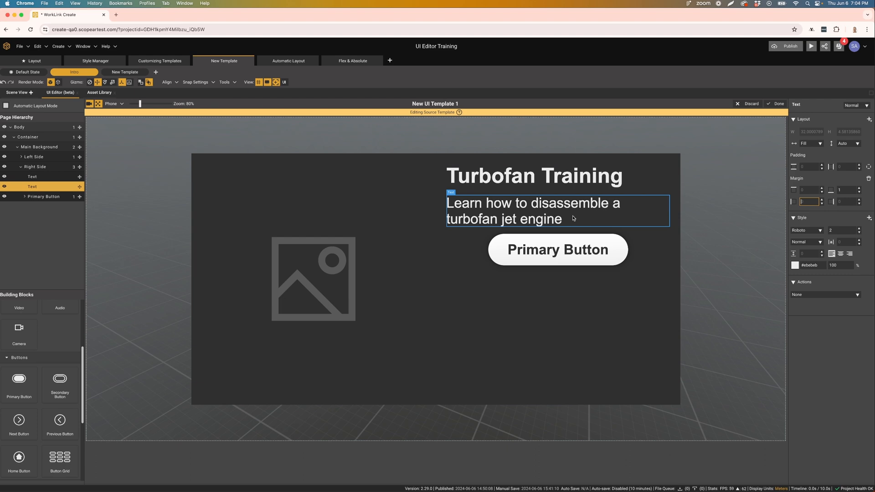
{"action": "left_click", "coordinate": [847, 144]}
{"action": "left_click", "coordinate": [843, 164]}
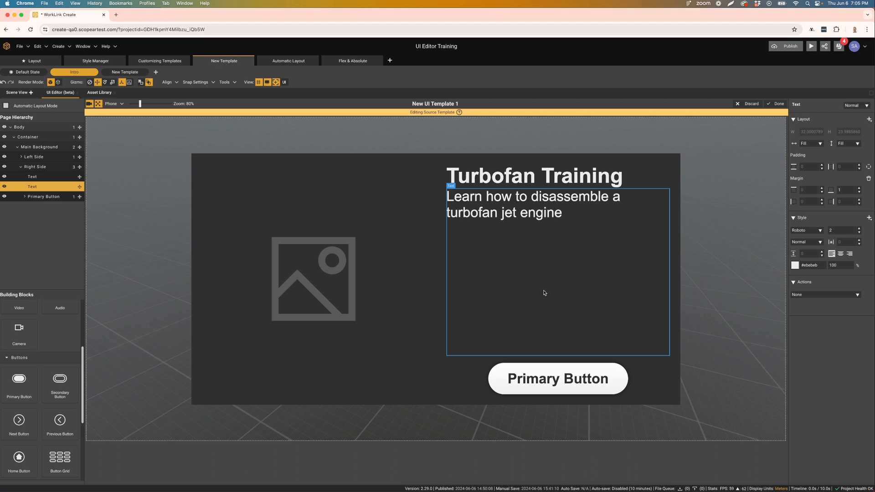
Step: Replace the Left Side placeholder image with Turbo Fan.png and set the image width to Fill
{"action": "left_click", "coordinate": [369, 299]}
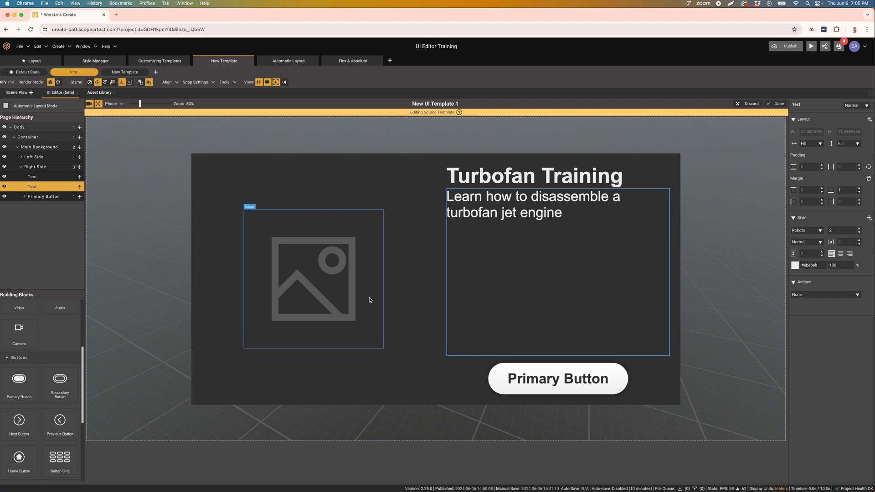
{"action": "double_click", "coordinate": [343, 296]}
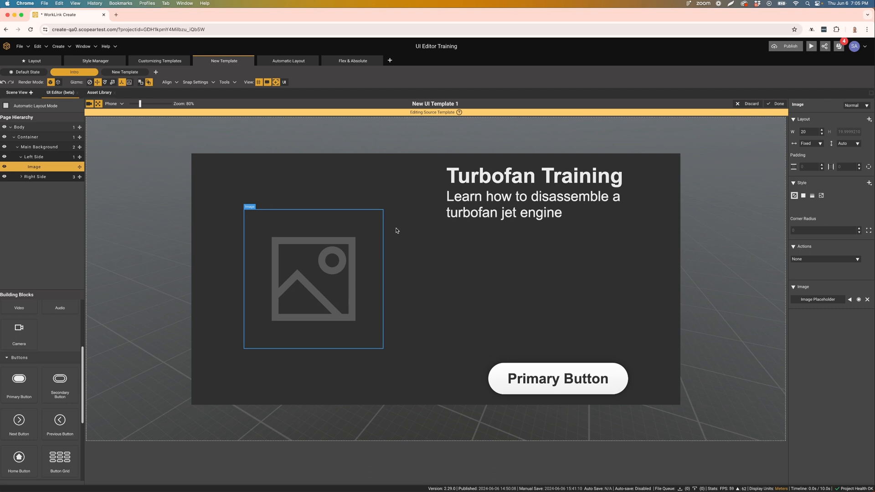
{"action": "left_click", "coordinate": [324, 188]}
{"action": "type", "text": "turbo"}
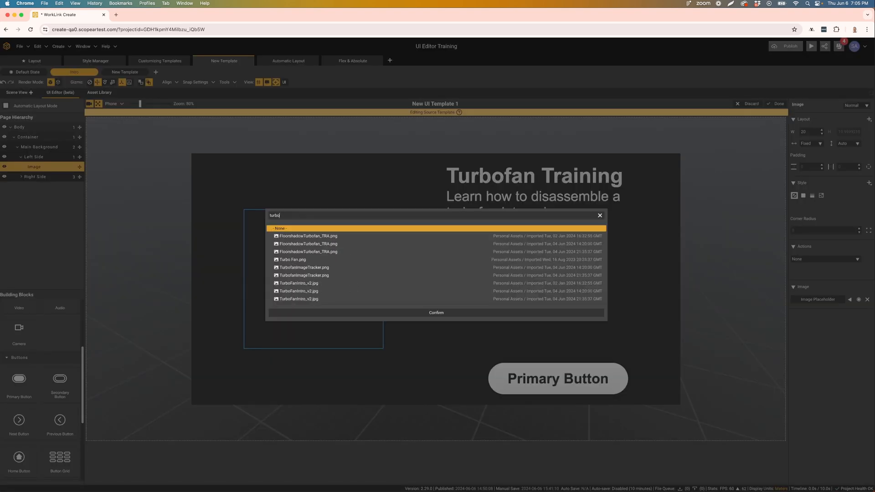
{"action": "double_click", "coordinate": [294, 260]}
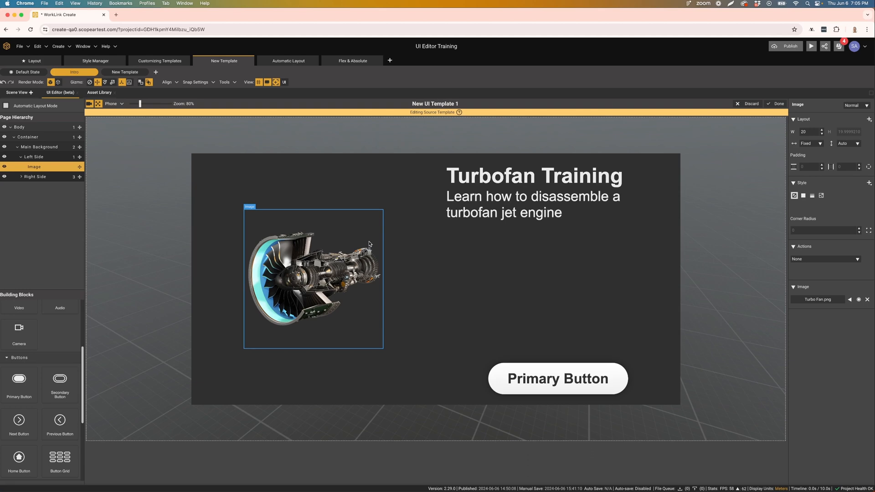
{"action": "left_click", "coordinate": [810, 144]}
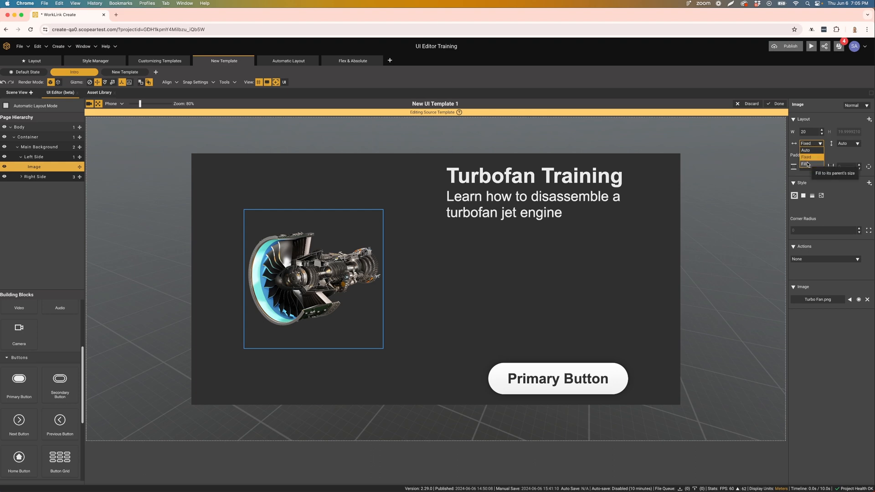
{"action": "left_click", "coordinate": [807, 163]}
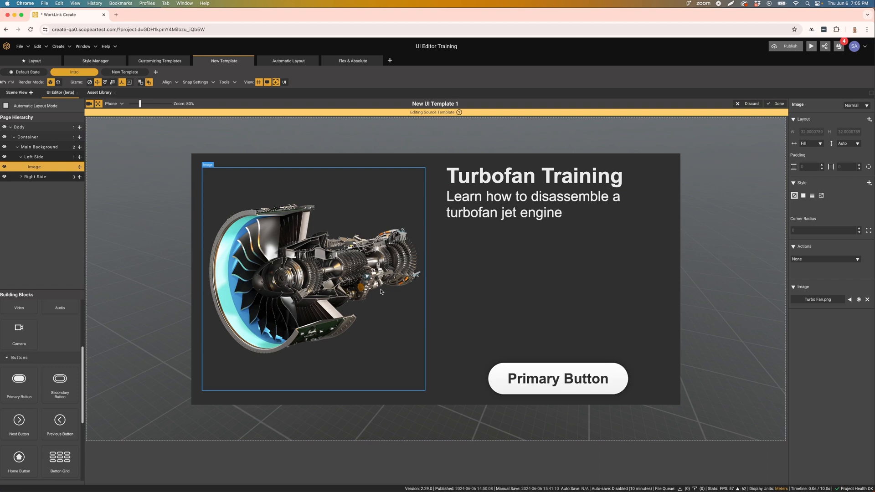
Step: Set the corner radius of the Main Background to 2
{"action": "left_click", "coordinate": [309, 157]}
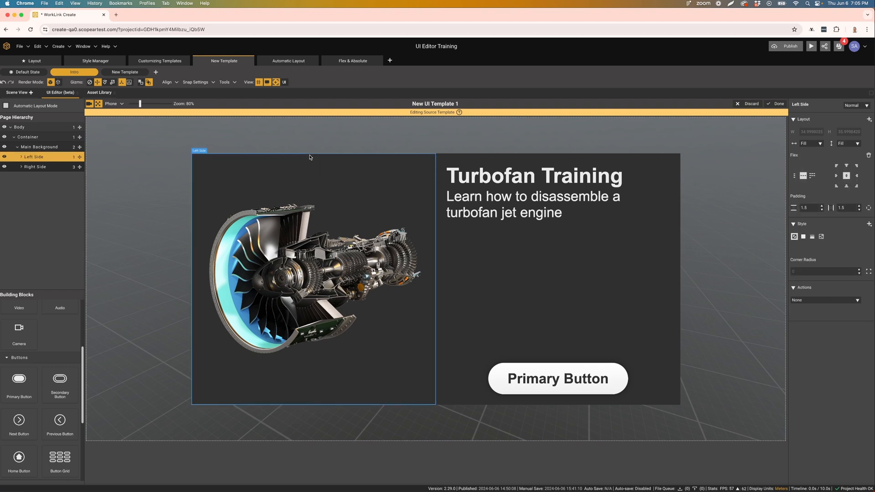
{"action": "left_click", "coordinate": [42, 148]}
{"action": "left_click", "coordinate": [817, 272]}
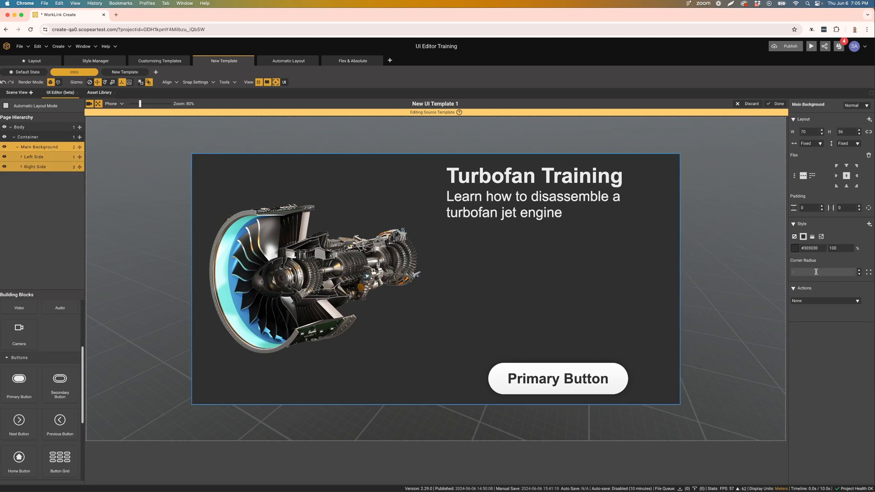
{"action": "type", "text": "2"}
{"action": "key", "text": "Tab"}
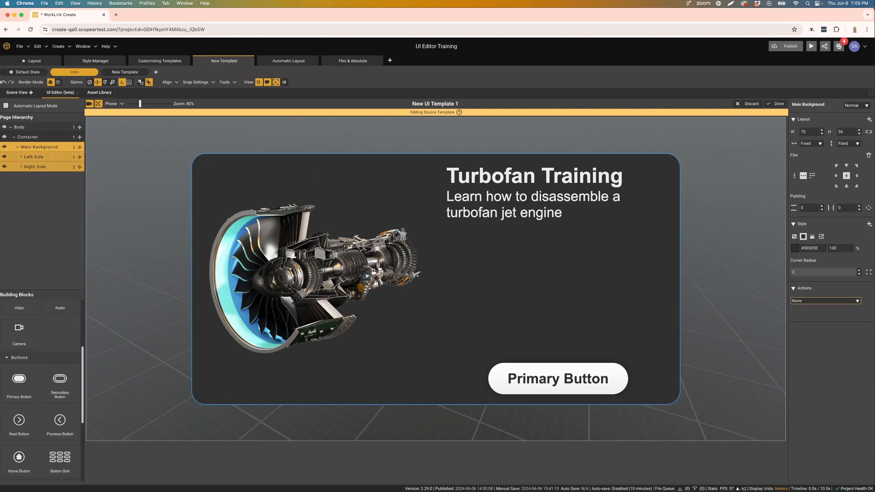
Step: Give the Left Side container a solid gray background color, #9b9b9b
{"action": "left_click", "coordinate": [411, 167]}
{"action": "left_click", "coordinate": [803, 236]}
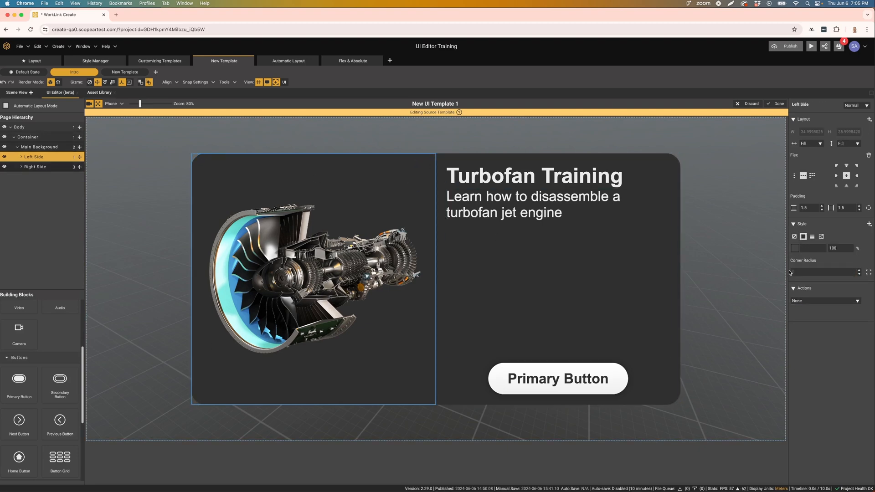
{"action": "left_click", "coordinate": [793, 249]}
{"action": "left_click_drag", "start_coordinate": [797, 295], "coordinate": [786, 278]}
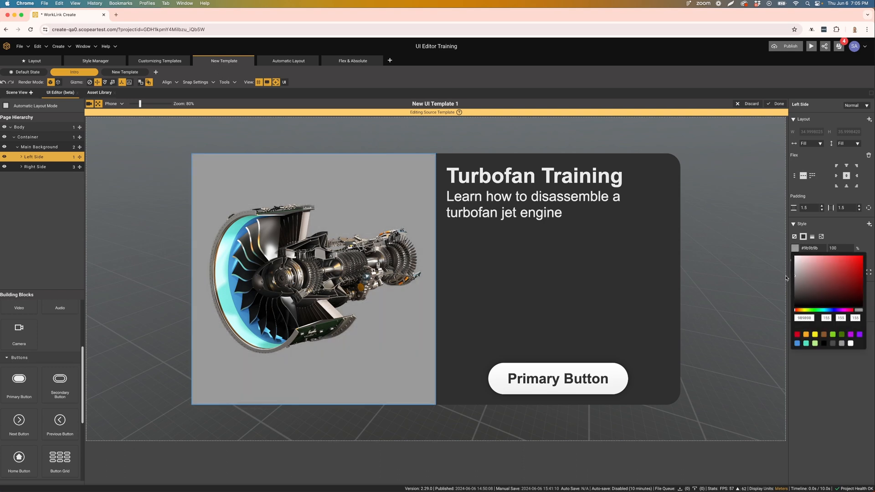
{"action": "left_click", "coordinate": [786, 278]}
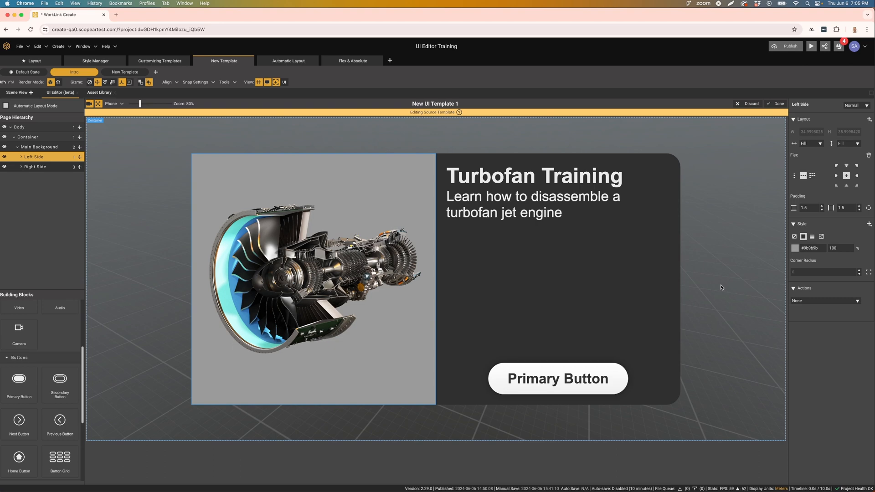
Step: Use individual corner radii on the Left Side container, with 2 for the top-left and bottom-left corners
{"action": "left_click", "coordinate": [868, 273]}
{"action": "left_click", "coordinate": [805, 272]}
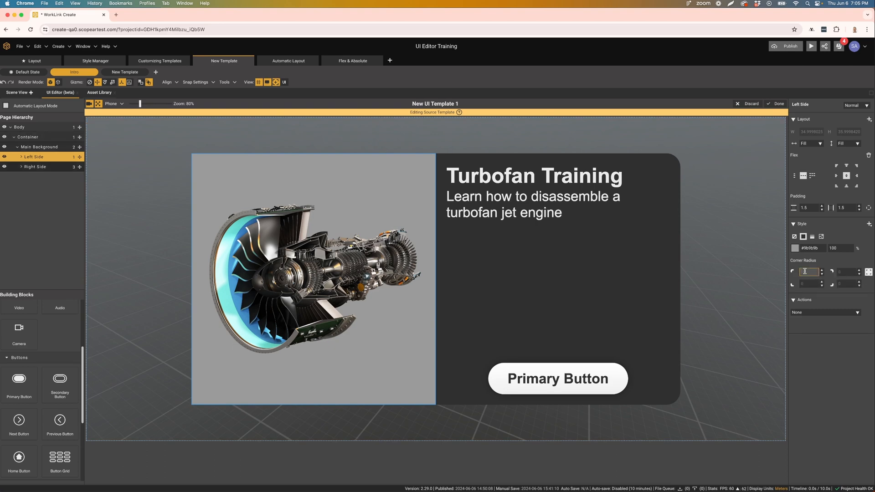
{"action": "type", "text": "2"}
{"action": "left_click", "coordinate": [807, 284]}
{"action": "left_click", "coordinate": [839, 283]}
Step: Toggle the Left Side container's visibility off and on to compare its rounded corners with the Main Background
{"action": "left_click", "coordinate": [4, 156]}
{"action": "left_click", "coordinate": [4, 156]}
{"action": "left_click", "coordinate": [4, 157]}
{"action": "left_click", "coordinate": [4, 156]}
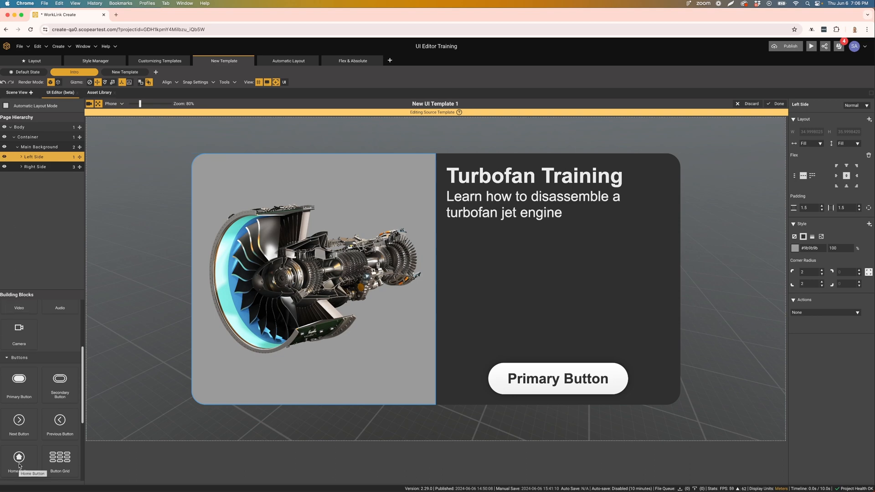
Step: Add a Home Button to the outer Container, placed before the Main Background
{"action": "left_click_drag", "start_coordinate": [18, 464], "coordinate": [142, 290]}
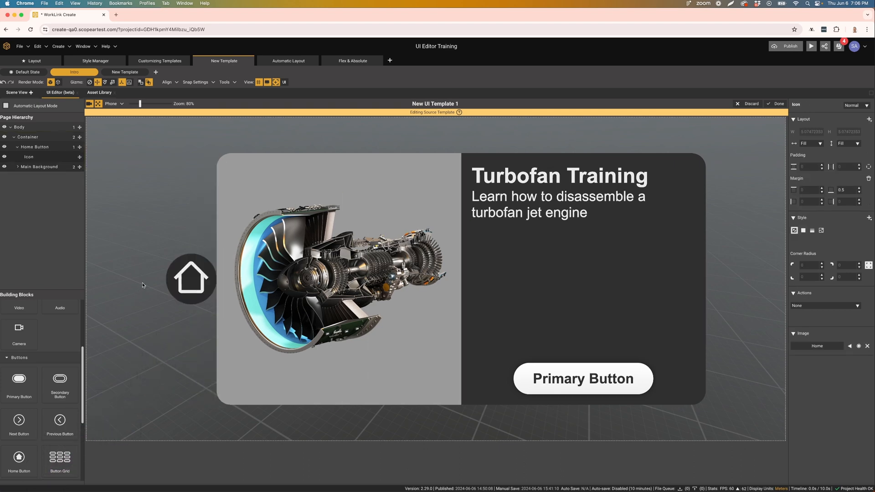
Step: Try each corner and edge option of the outer Container's flex alignment, then return it to center
{"action": "left_click", "coordinate": [26, 136]}
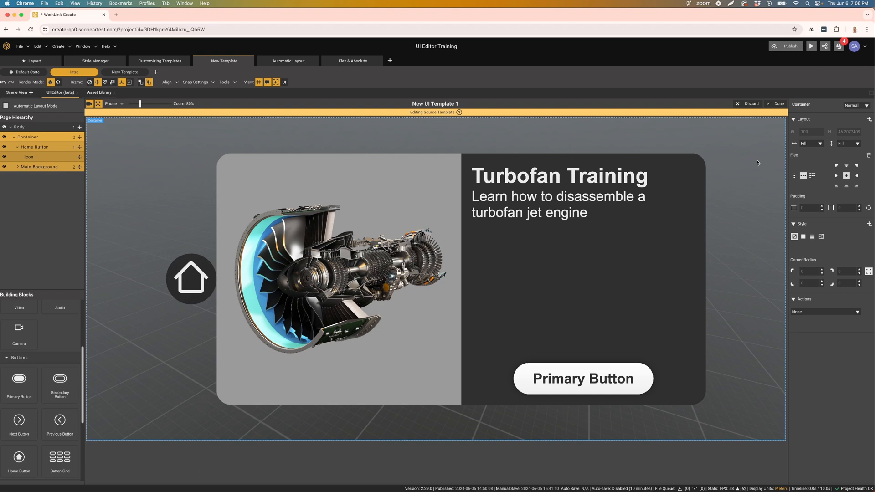
{"action": "left_click", "coordinate": [836, 166]}
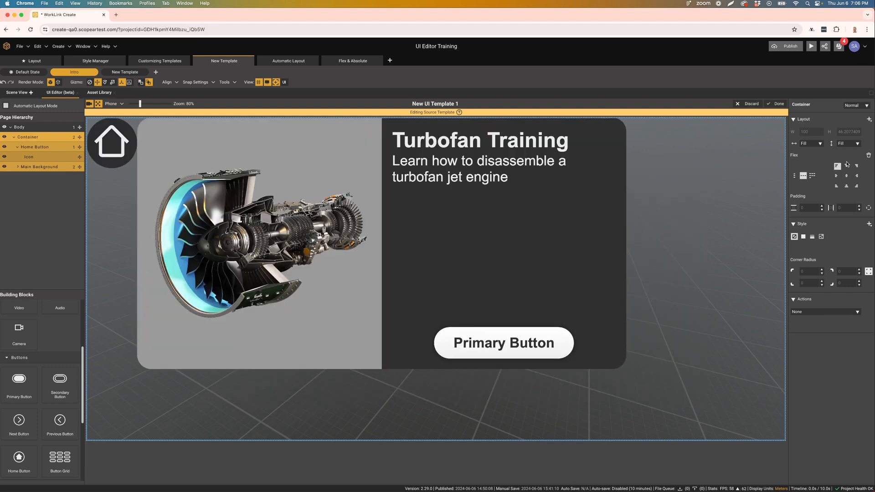
{"action": "left_click", "coordinate": [846, 166]}
{"action": "left_click", "coordinate": [857, 167]}
{"action": "left_click", "coordinate": [856, 175]}
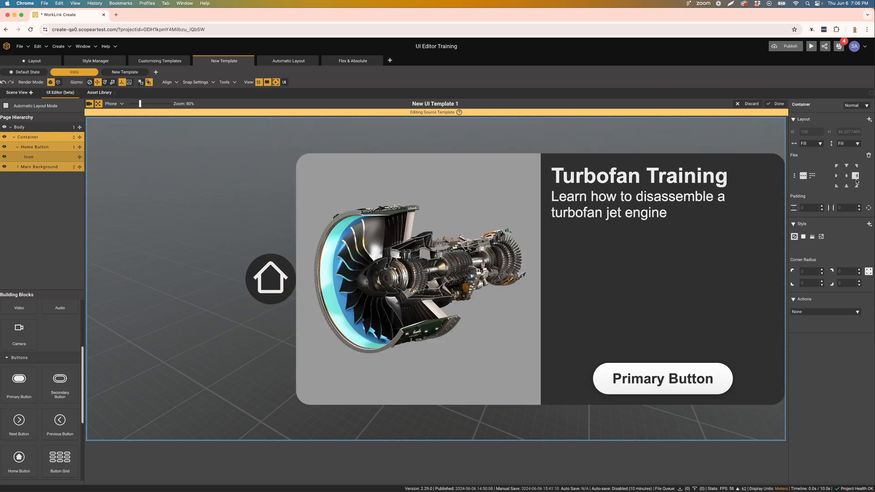
{"action": "left_click", "coordinate": [856, 186]}
{"action": "left_click", "coordinate": [846, 186]}
{"action": "left_click", "coordinate": [836, 186]}
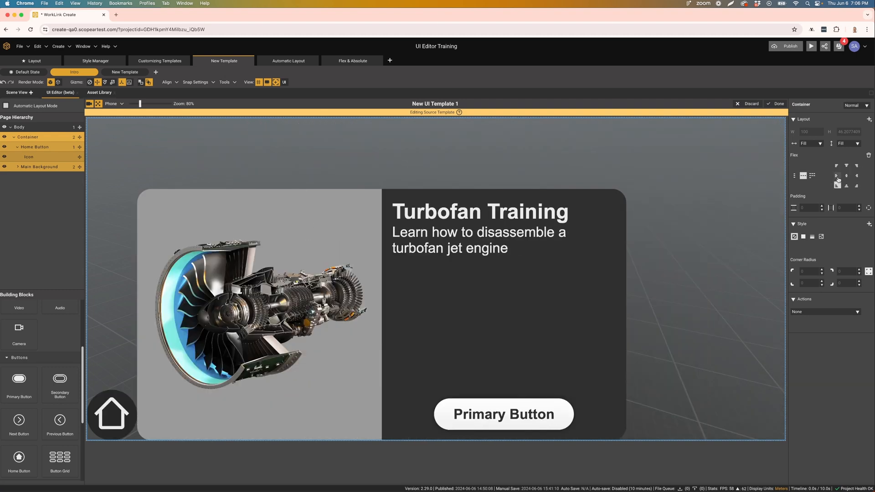
{"action": "left_click", "coordinate": [836, 175]}
{"action": "left_click", "coordinate": [846, 177]}
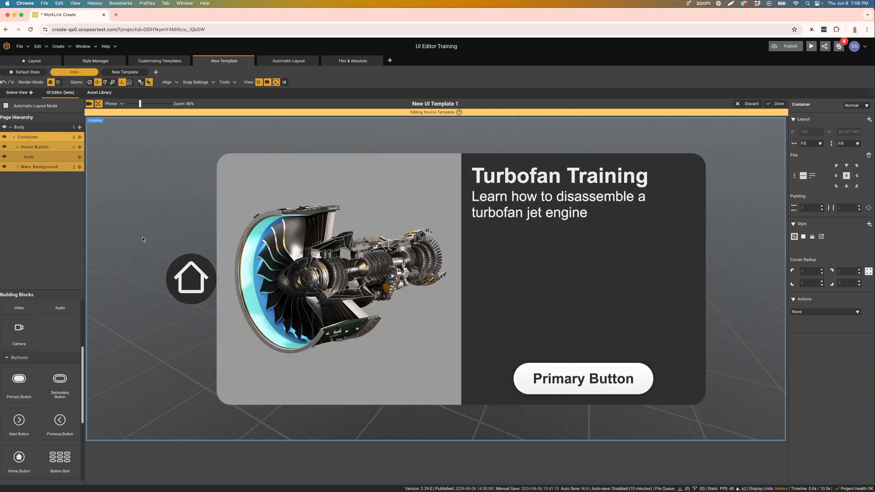
Step: Give the Home Button an absolute position and, after trying other anchors, anchor it at the bottom left
{"action": "left_click", "coordinate": [187, 258]}
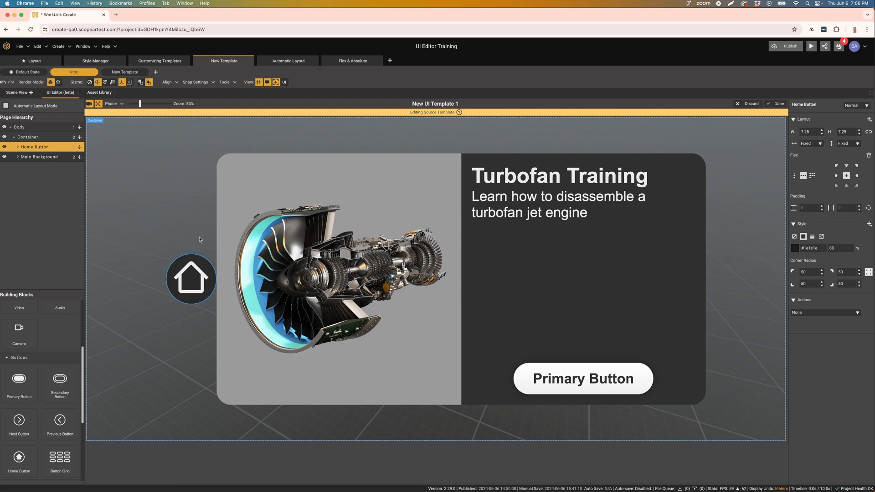
{"action": "left_click", "coordinate": [869, 119]}
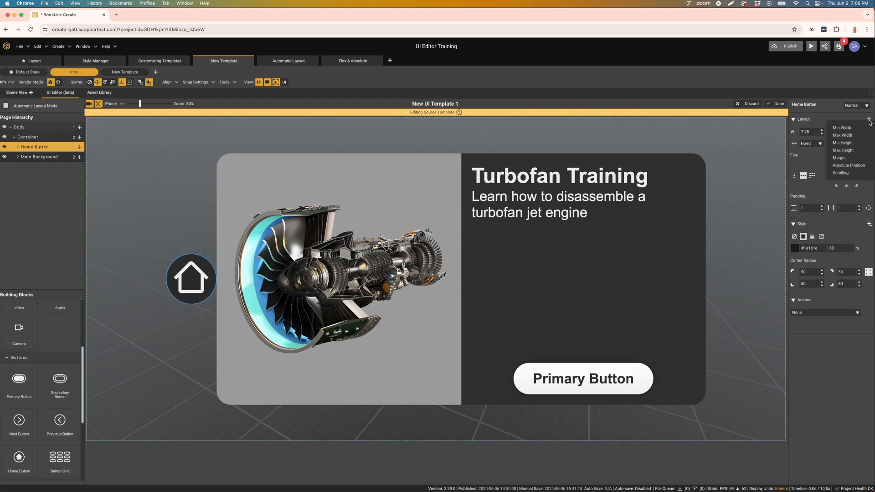
{"action": "left_click", "coordinate": [840, 167]}
{"action": "left_click", "coordinate": [804, 231]}
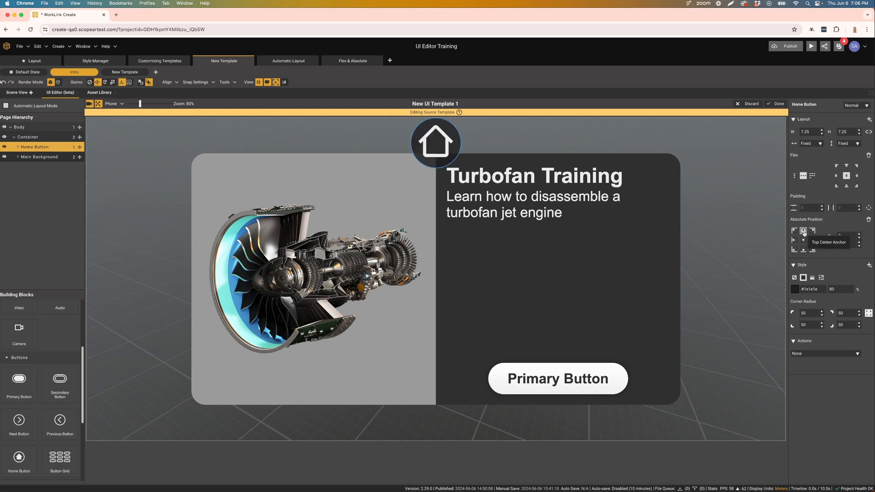
{"action": "left_click", "coordinate": [812, 231]}
{"action": "left_click", "coordinate": [812, 240]}
{"action": "left_click", "coordinate": [811, 249]}
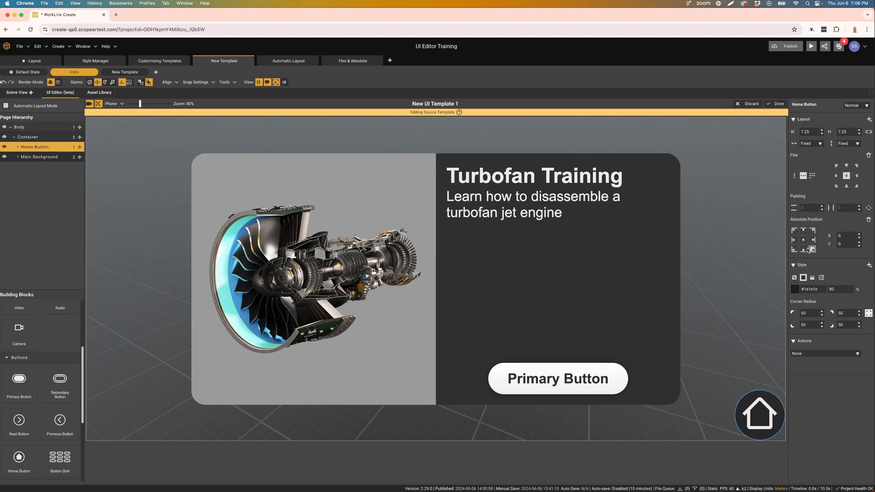
{"action": "left_click", "coordinate": [804, 249]}
{"action": "left_click", "coordinate": [794, 249]}
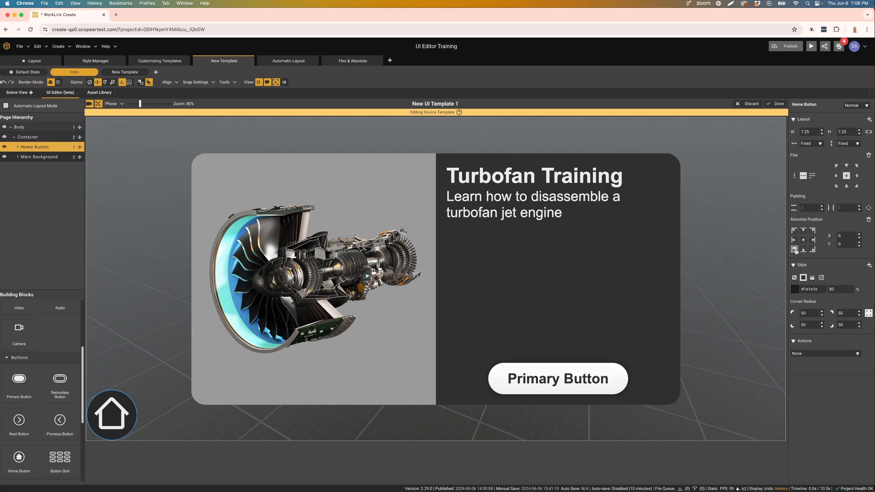
Step: Set the Home Button's absolute position offsets to X 2 and Y 2
{"action": "left_click", "coordinate": [849, 236]}
{"action": "type", "text": "2"}
{"action": "key", "text": "Tab"}
{"action": "type", "text": "2"}
{"action": "key", "text": "Tab"}
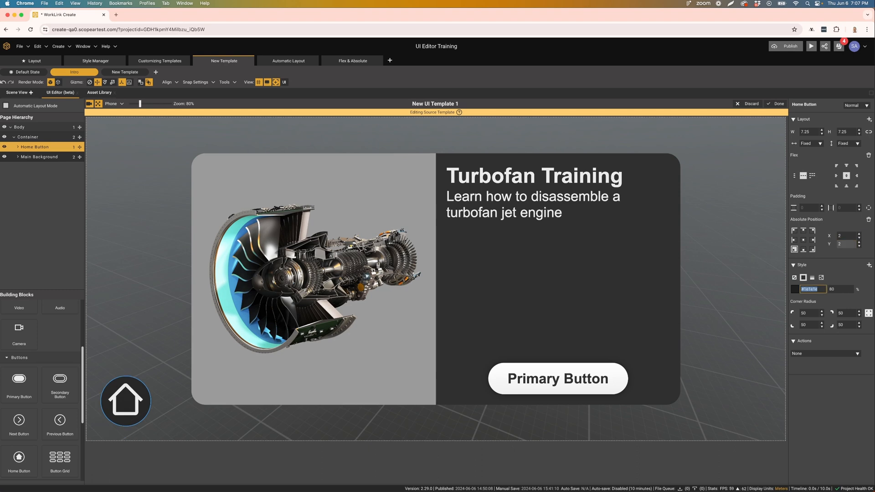
{"action": "left_click", "coordinate": [840, 258]}
Step: Test the outer Container's flex alignment at its four corners with the Home Button absolutely positioned, and set it back to center
{"action": "left_click", "coordinate": [37, 138]}
{"action": "left_click", "coordinate": [836, 166]}
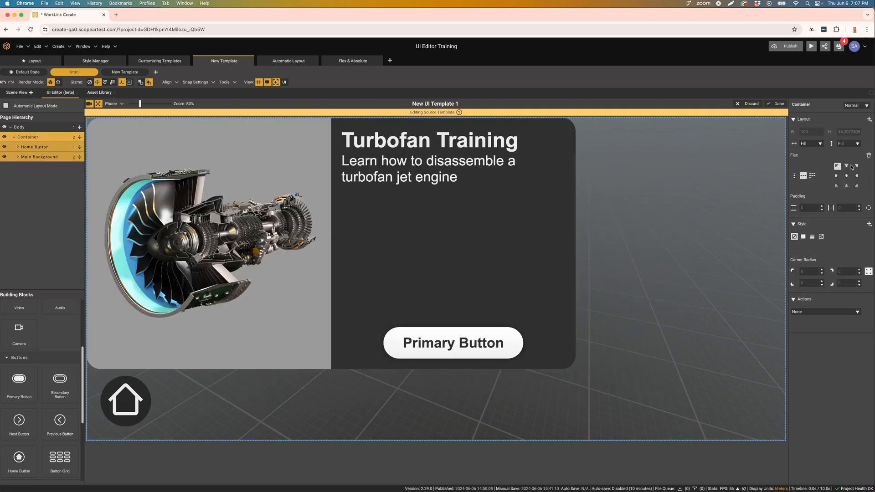
{"action": "left_click", "coordinate": [856, 166]}
{"action": "left_click", "coordinate": [856, 186]}
{"action": "left_click", "coordinate": [838, 186]}
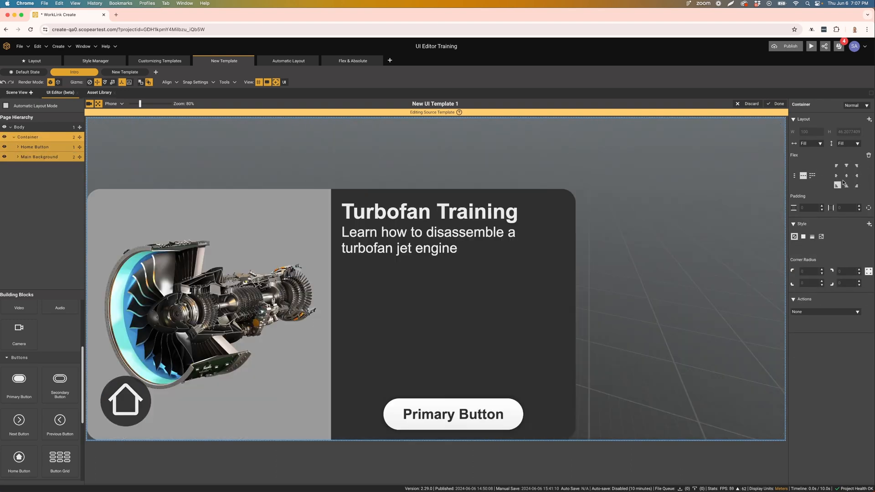
{"action": "left_click", "coordinate": [846, 175]}
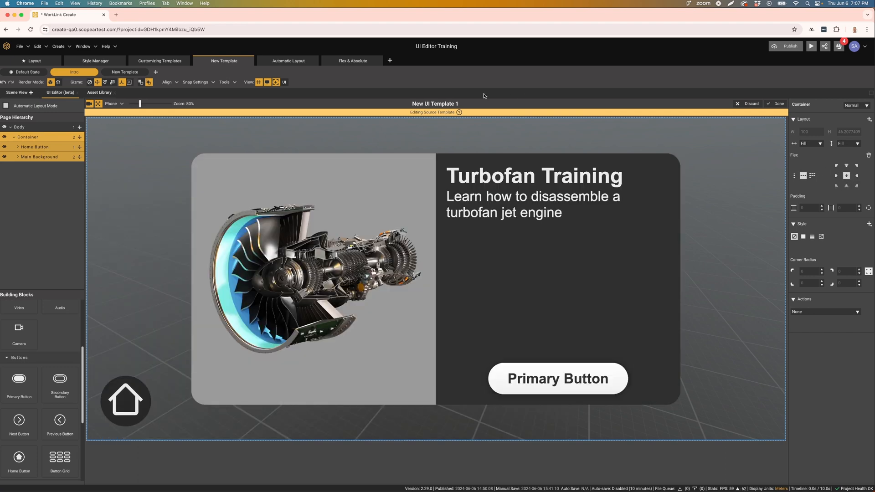
Step: Rename the template as Turbofan Training Intro and finish editing the source template
{"action": "double_click", "coordinate": [462, 103]}
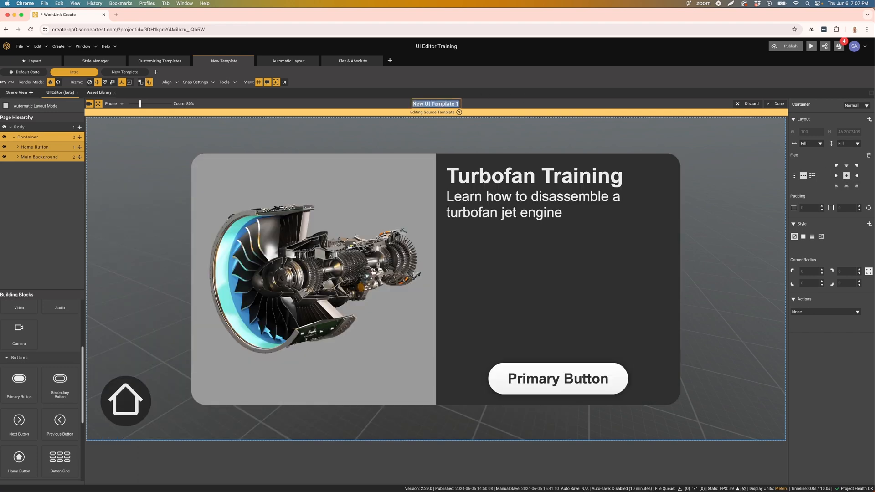
{"action": "type", "text": "Turbofan Training Intro"}
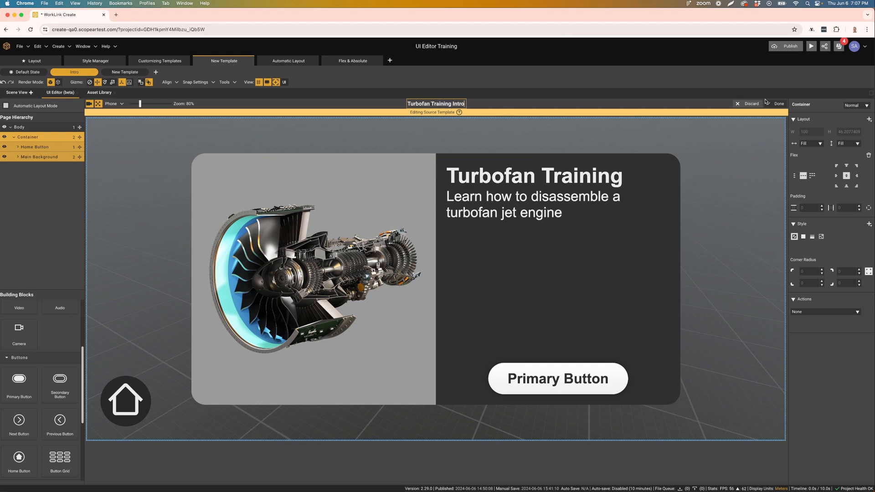
{"action": "left_click", "coordinate": [778, 103]}
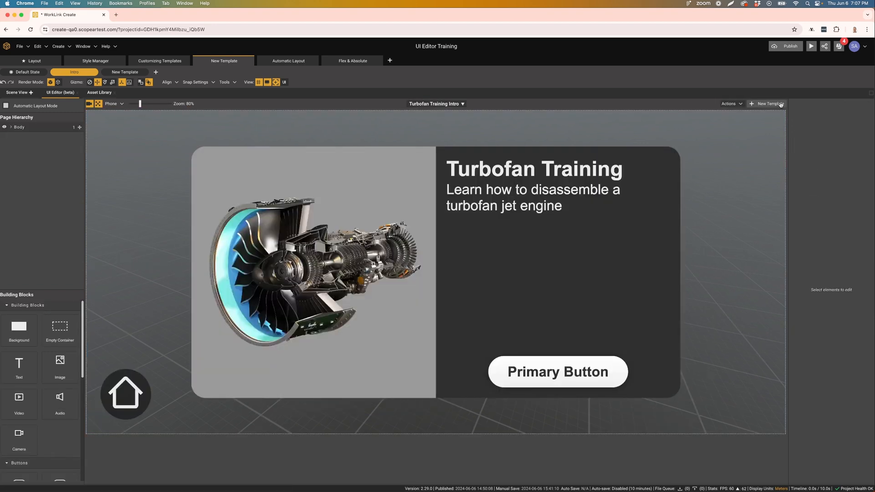